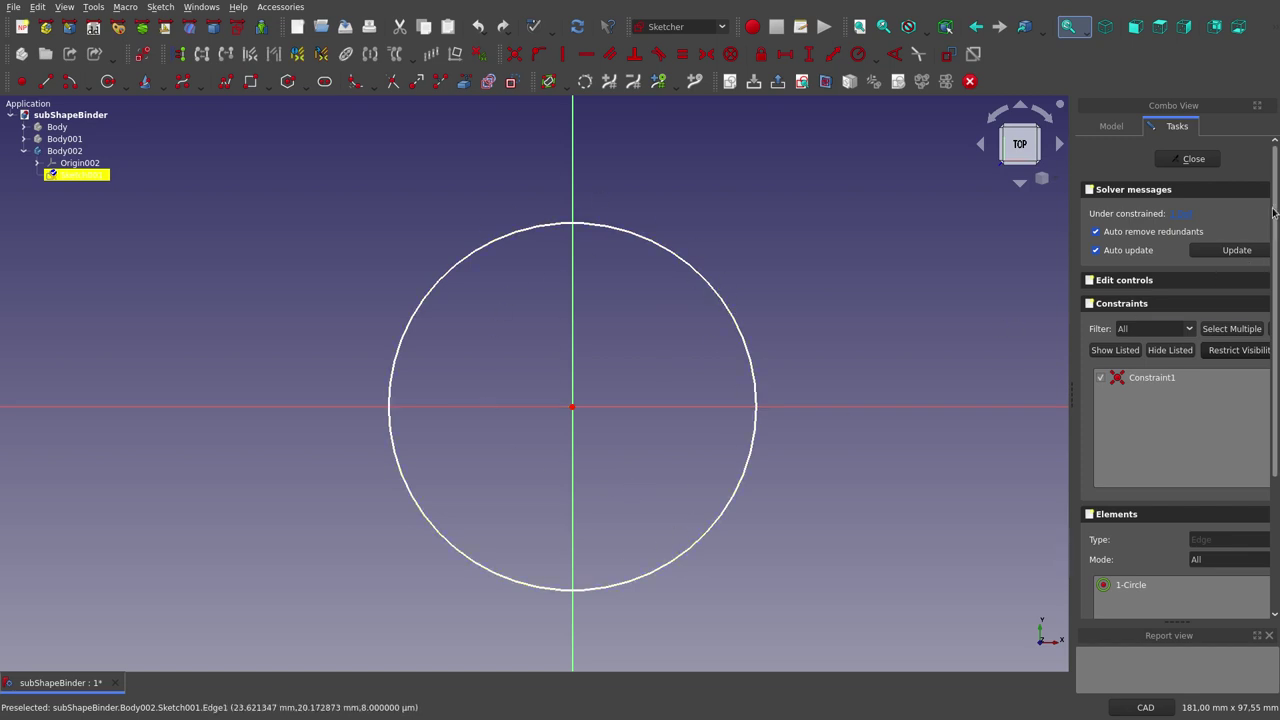
# Step: Close the Sketch001 circle sketch in Body002 to return to Part Design
pyautogui.click(1194, 159)
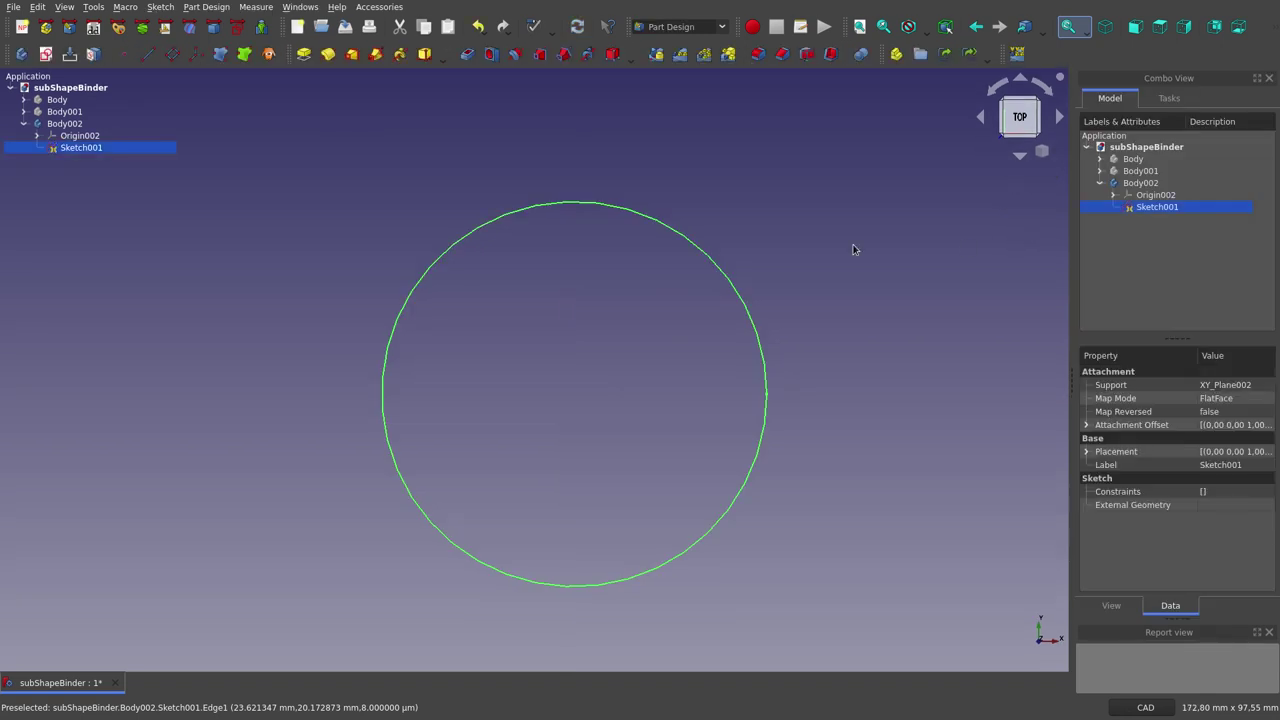
# Step: Create Body003 with Binder001, a sub-shape binder of Sketch001, and select it
pyautogui.click(332, 267)
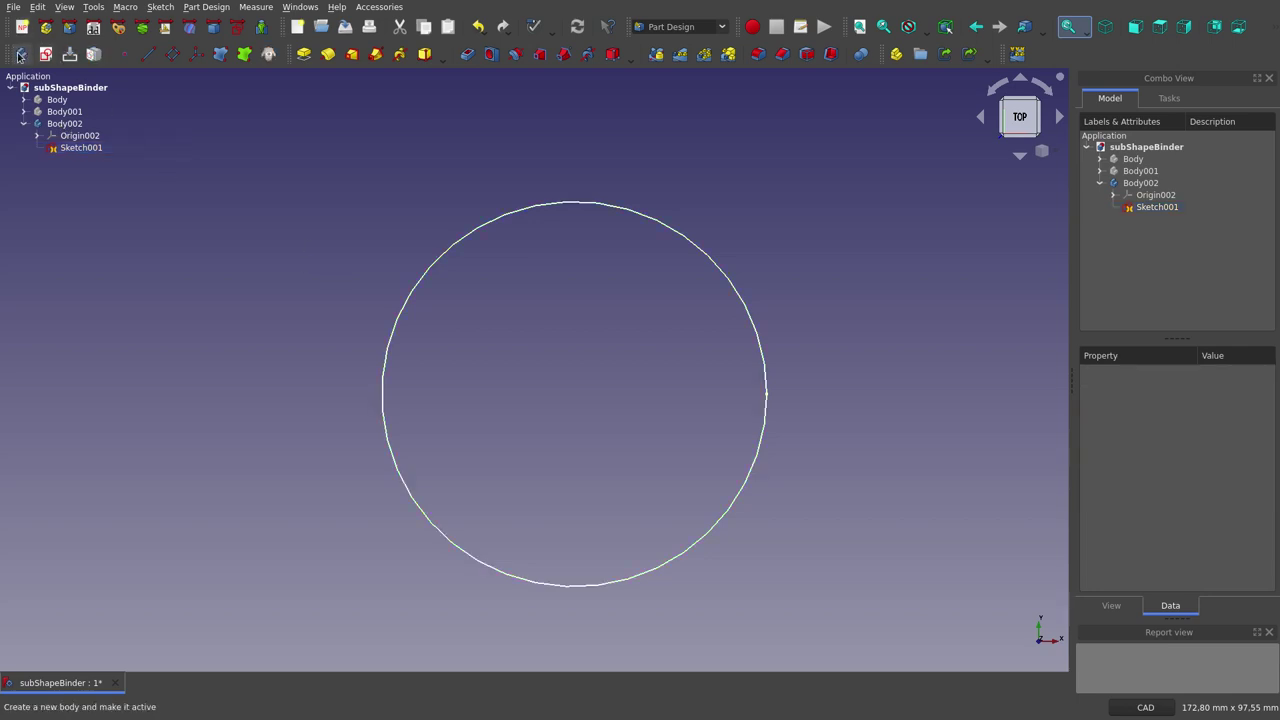
pyautogui.click(20, 54)
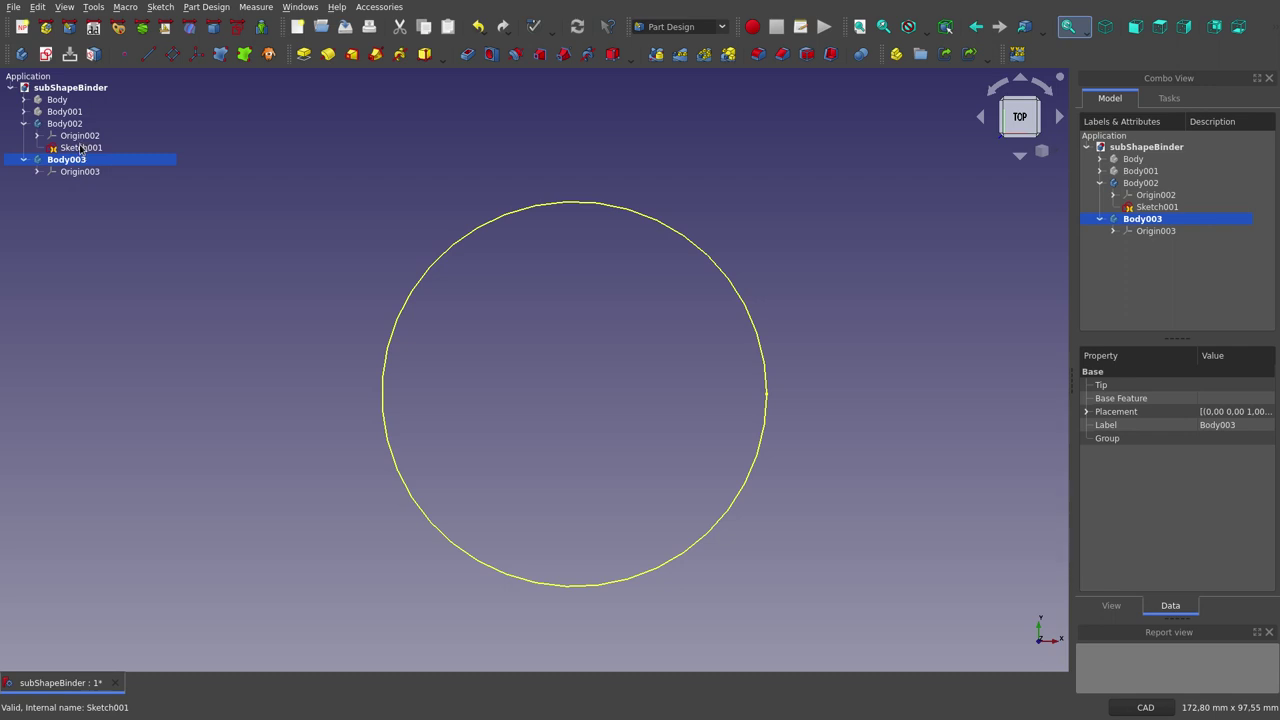
pyautogui.click(80, 148)
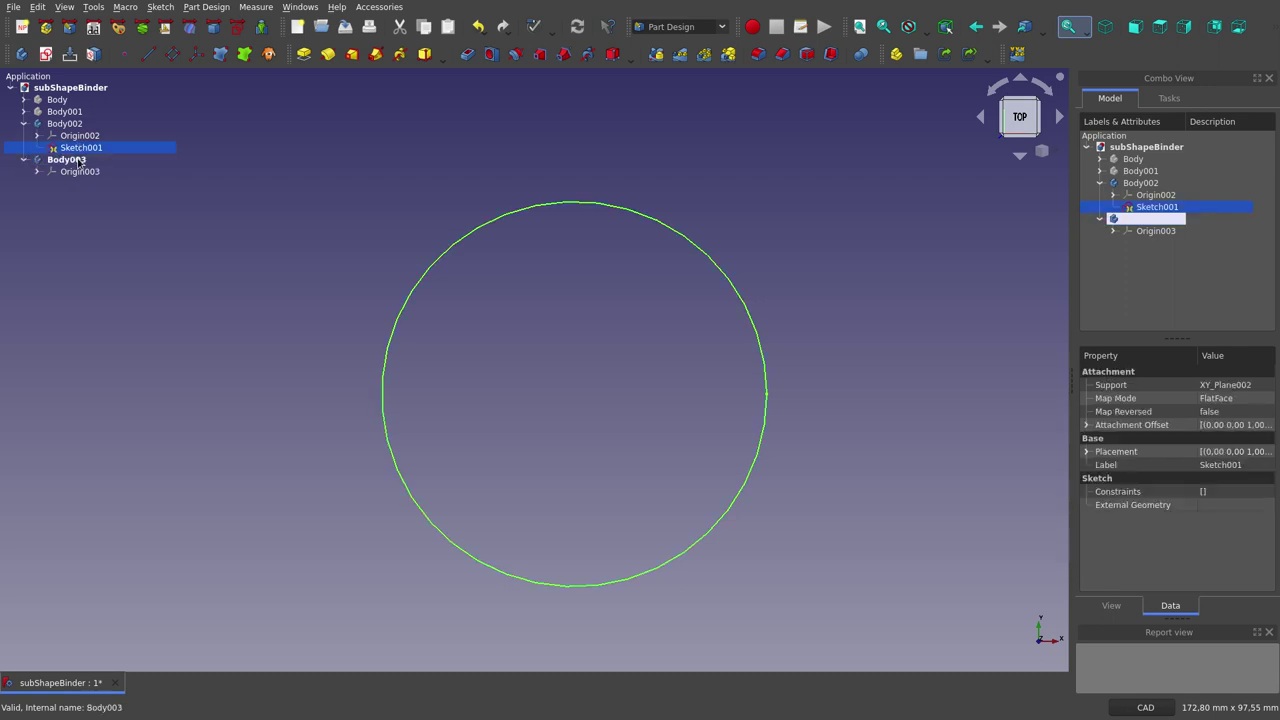
pyautogui.click(245, 56)
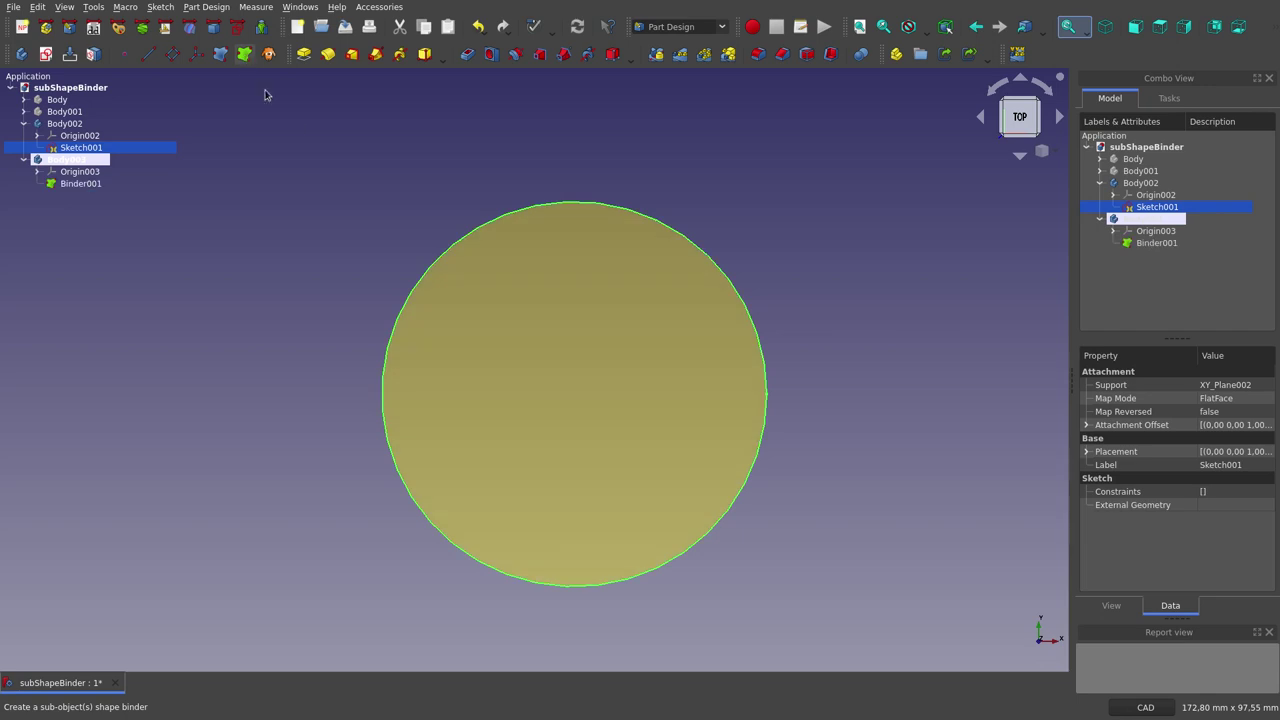
pyautogui.click(84, 184)
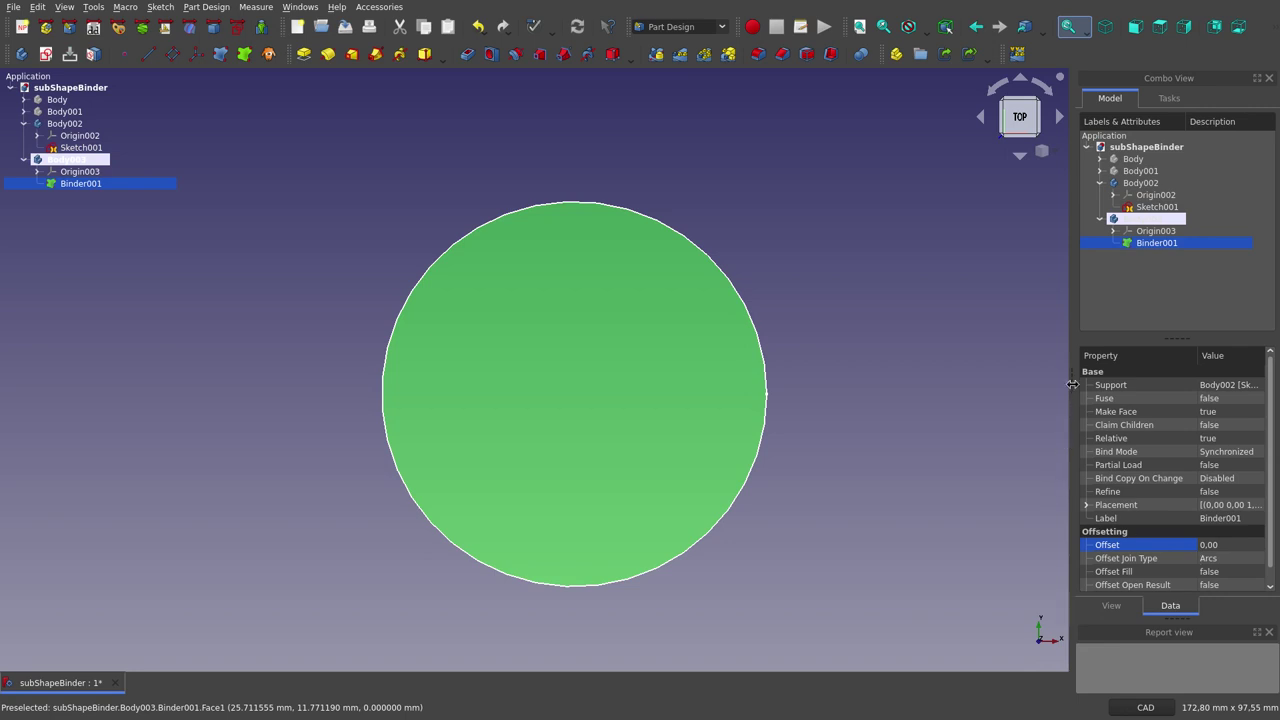
# Step: Widen the property panel and set Binder001's Make Face to false
pyautogui.moveTo(1072, 386); pyautogui.dragTo(949, 384)
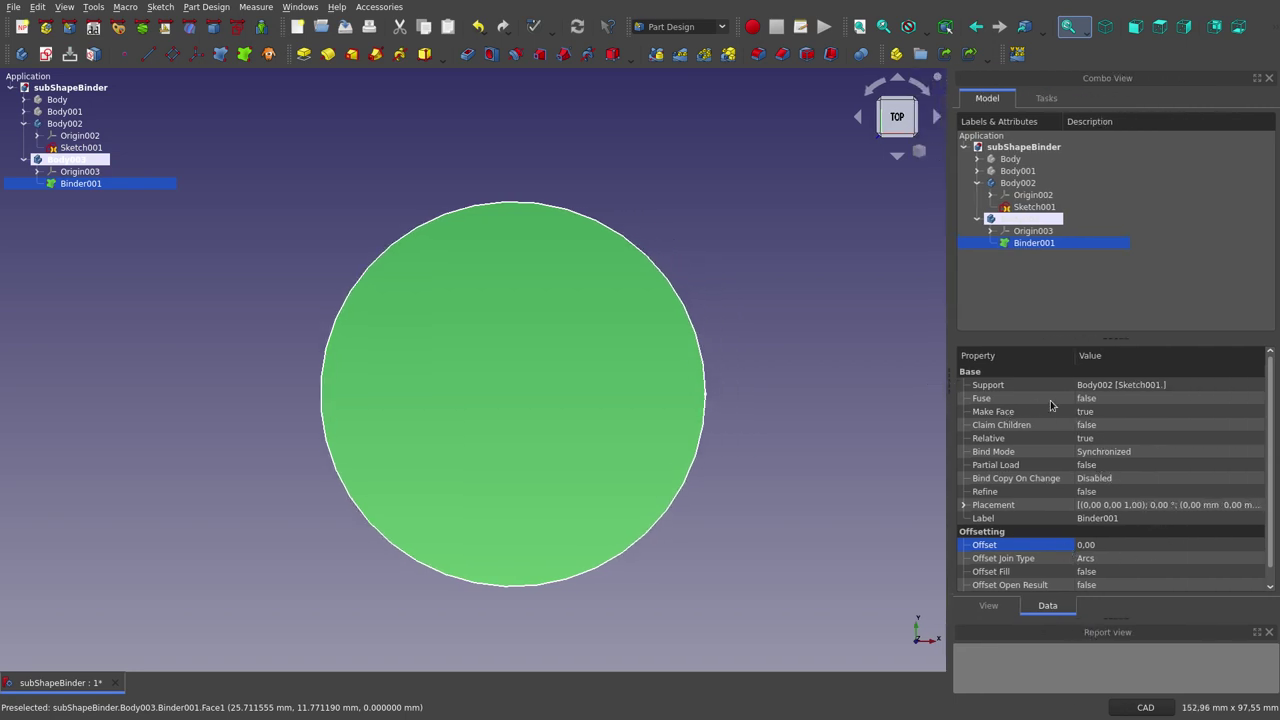
pyautogui.moveTo(1093, 402); pyautogui.dragTo(963, 390)
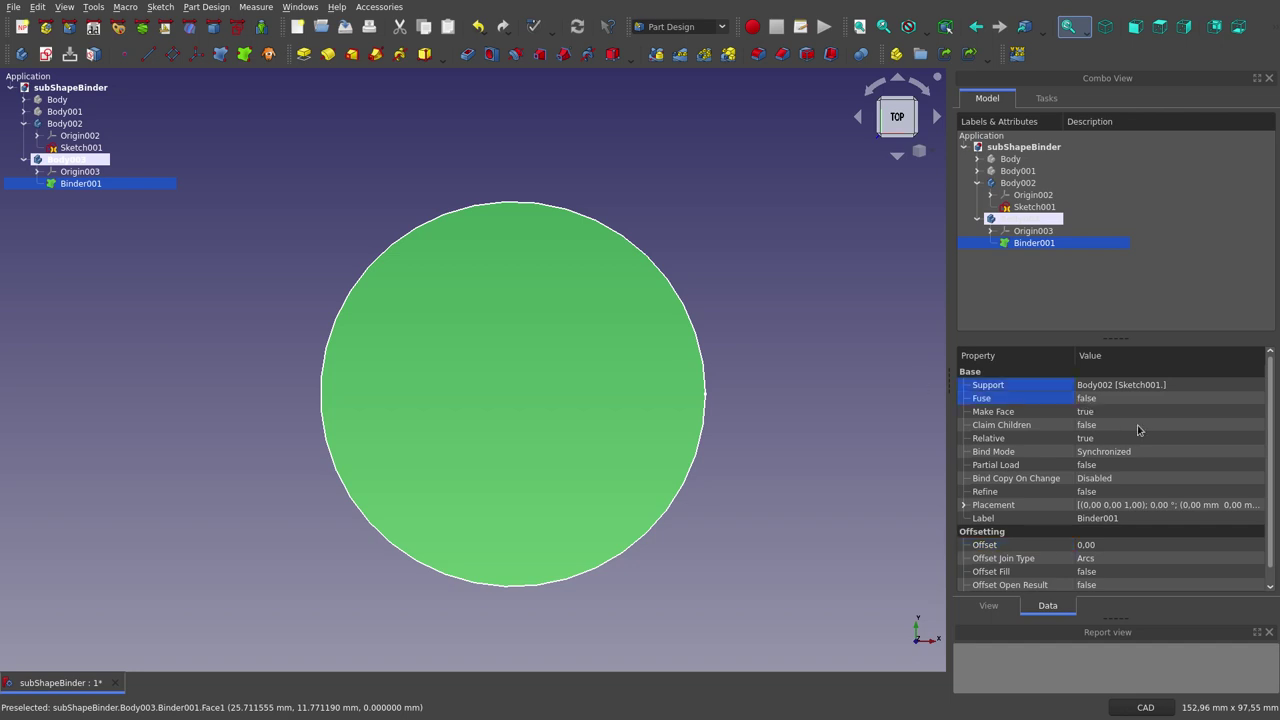
pyautogui.click(1137, 411)
pyautogui.click(1137, 411)
pyautogui.click(1118, 402)
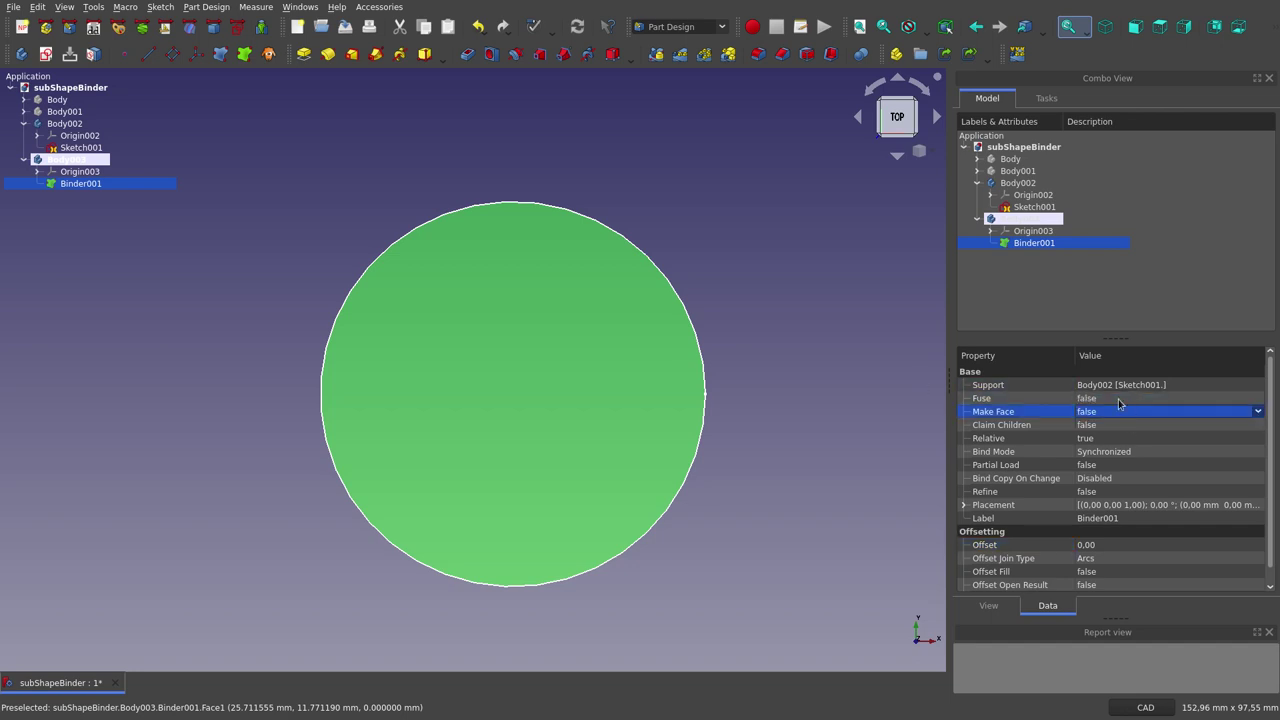
pyautogui.click(575, 317)
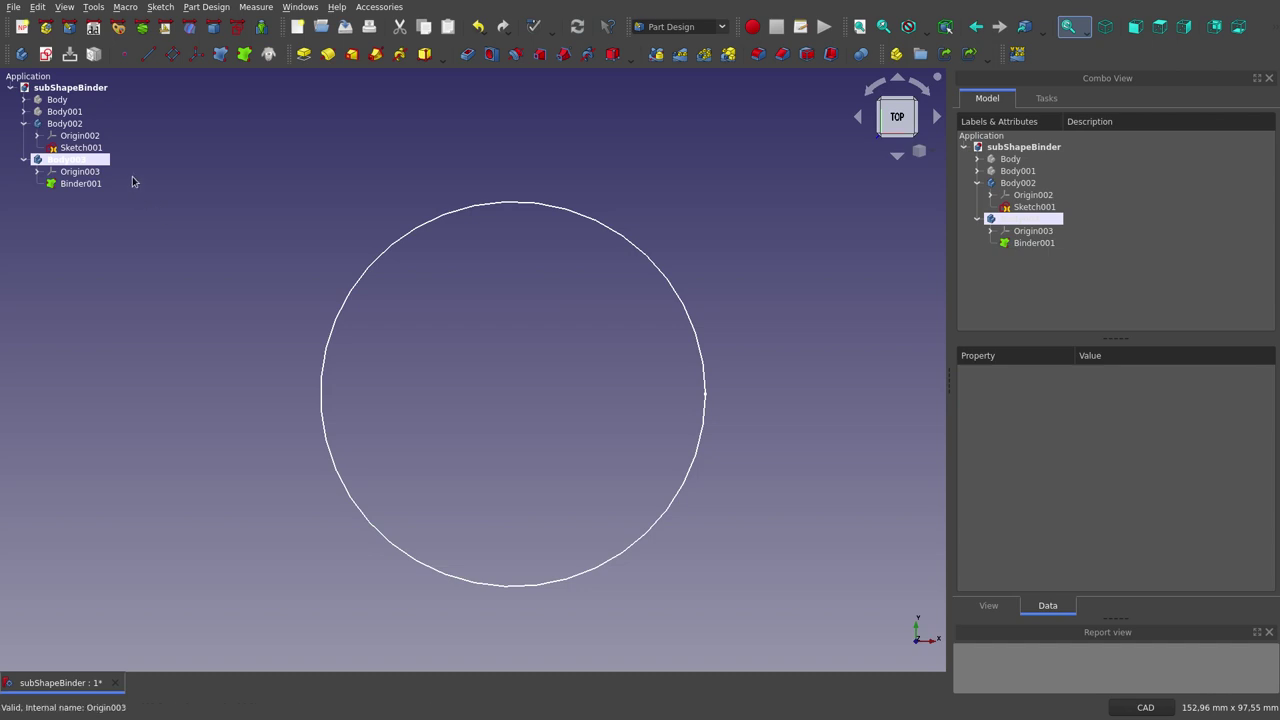
# Step: Hide the original Sketch001 and reselect Binder001
pyautogui.click(84, 150)
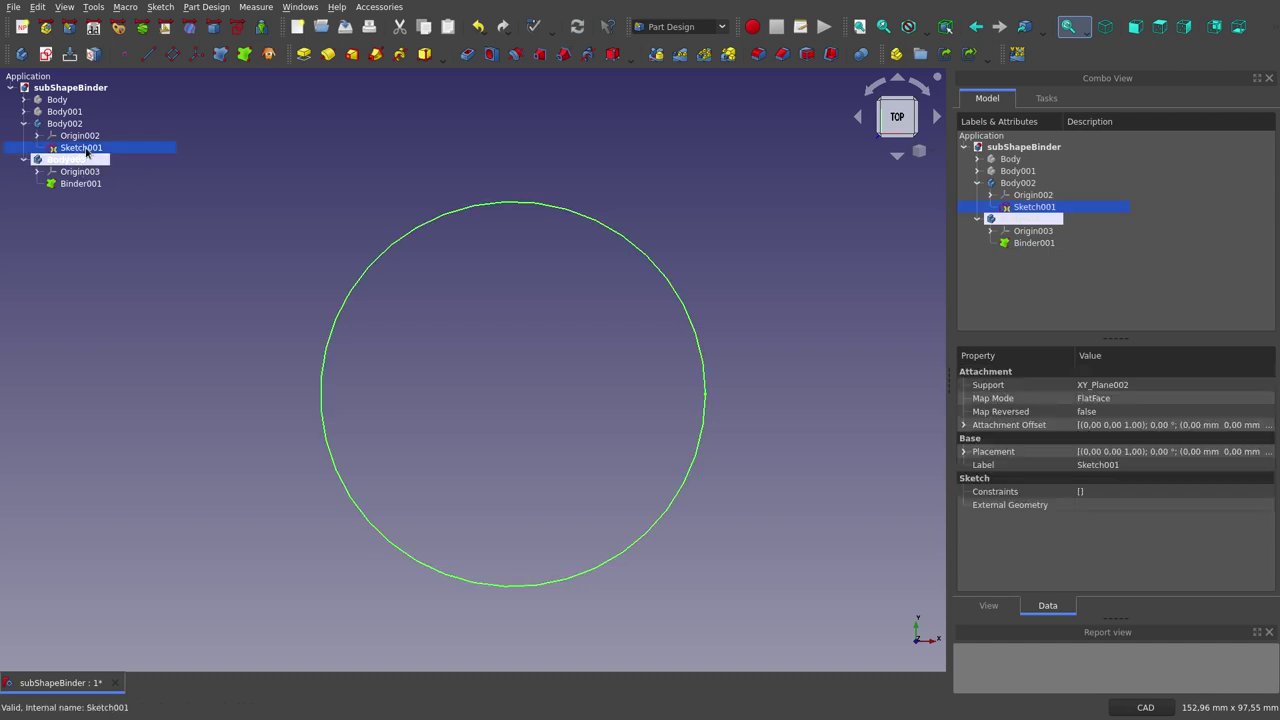
pyautogui.press('space')
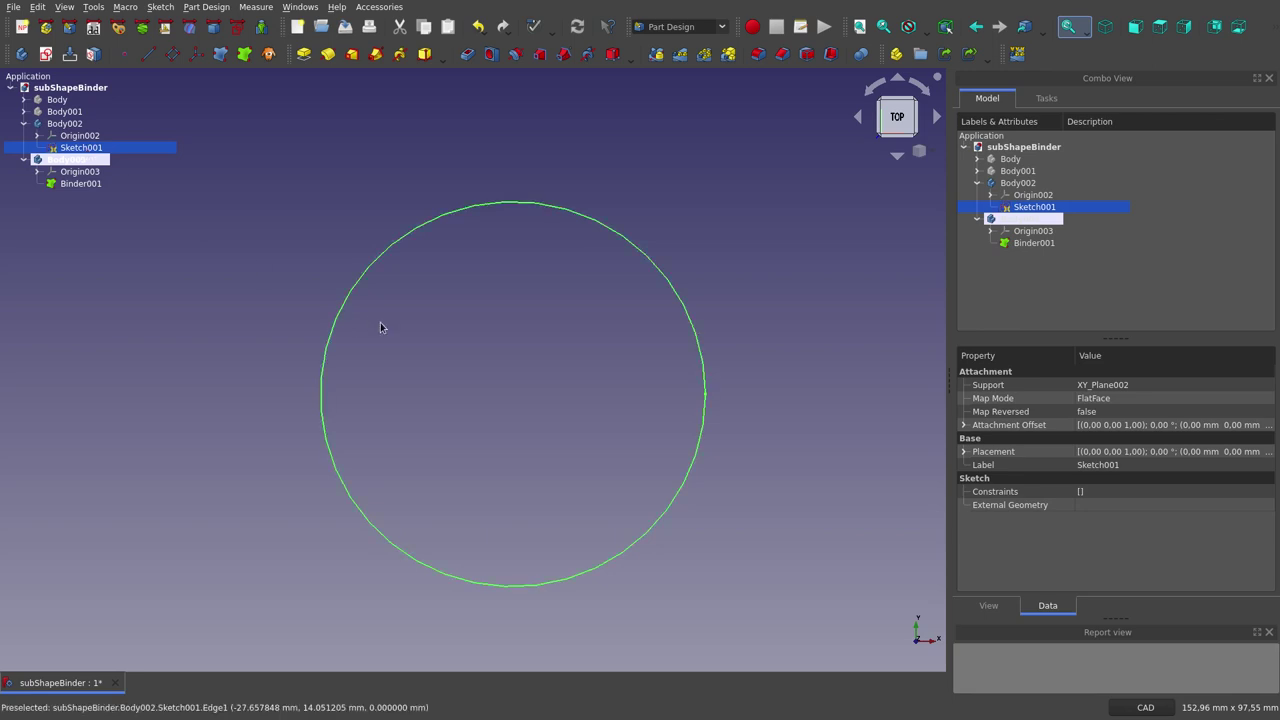
pyautogui.click(79, 186)
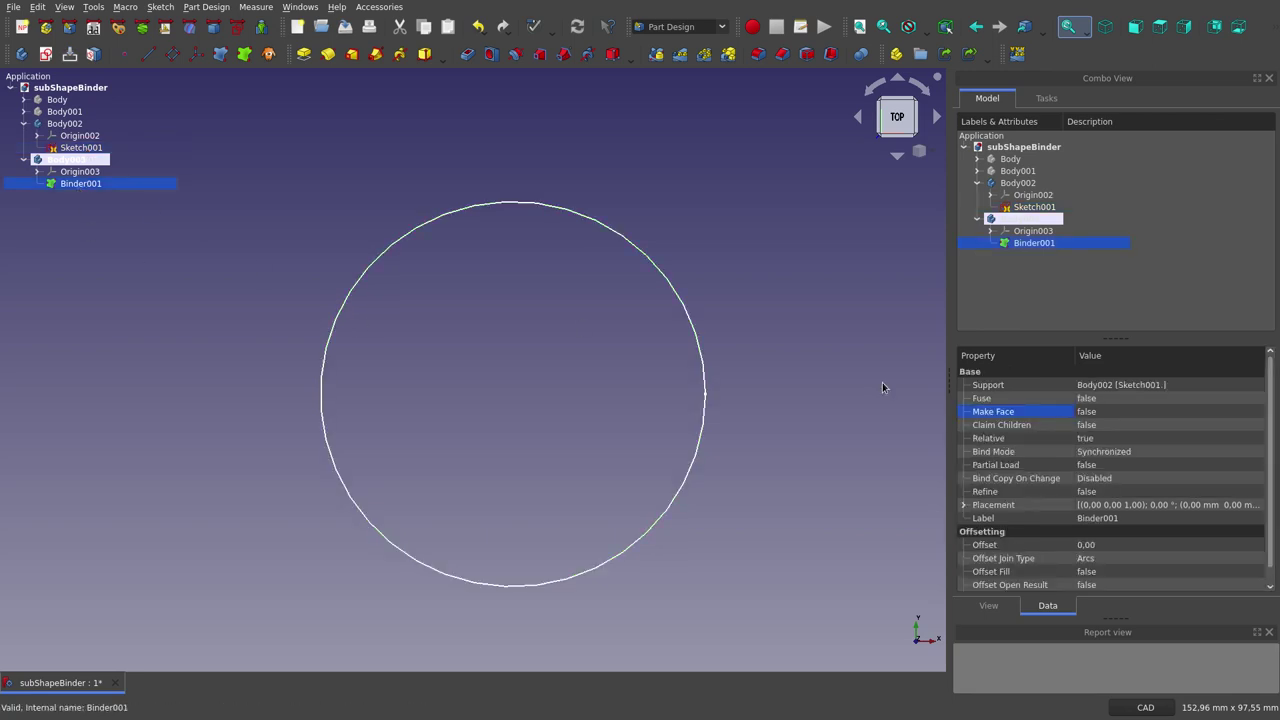
pyautogui.scroll(-1, 1116, 522)
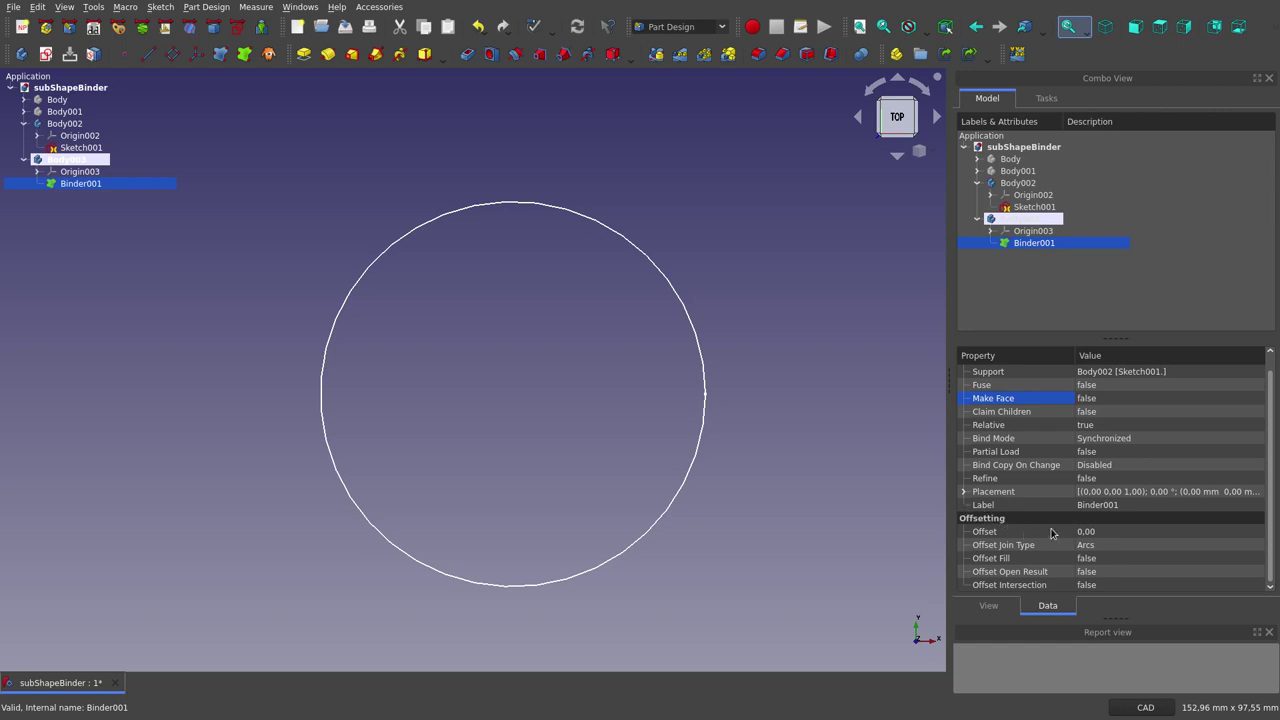
# Step: Set Binder001's Offset to 10 mm outward, after trying 11 and -6 mm
pyautogui.click(1105, 531)
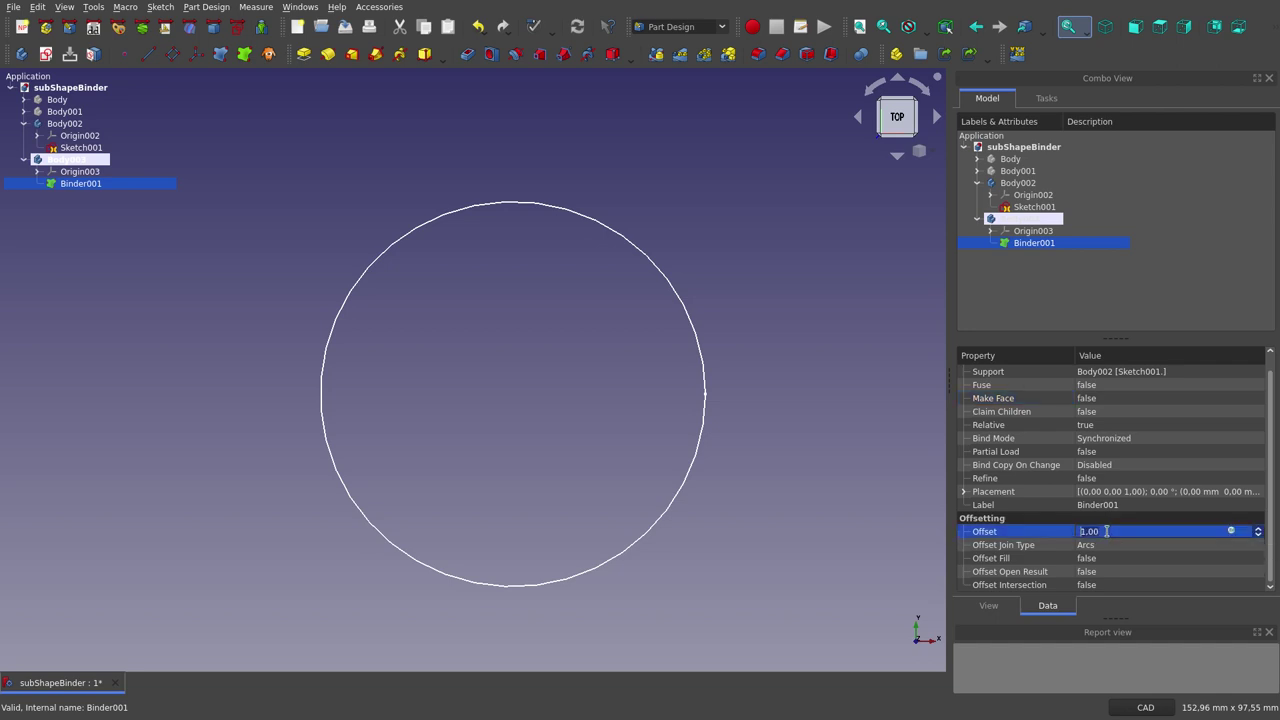
pyautogui.write('11')
pyautogui.press('Return')
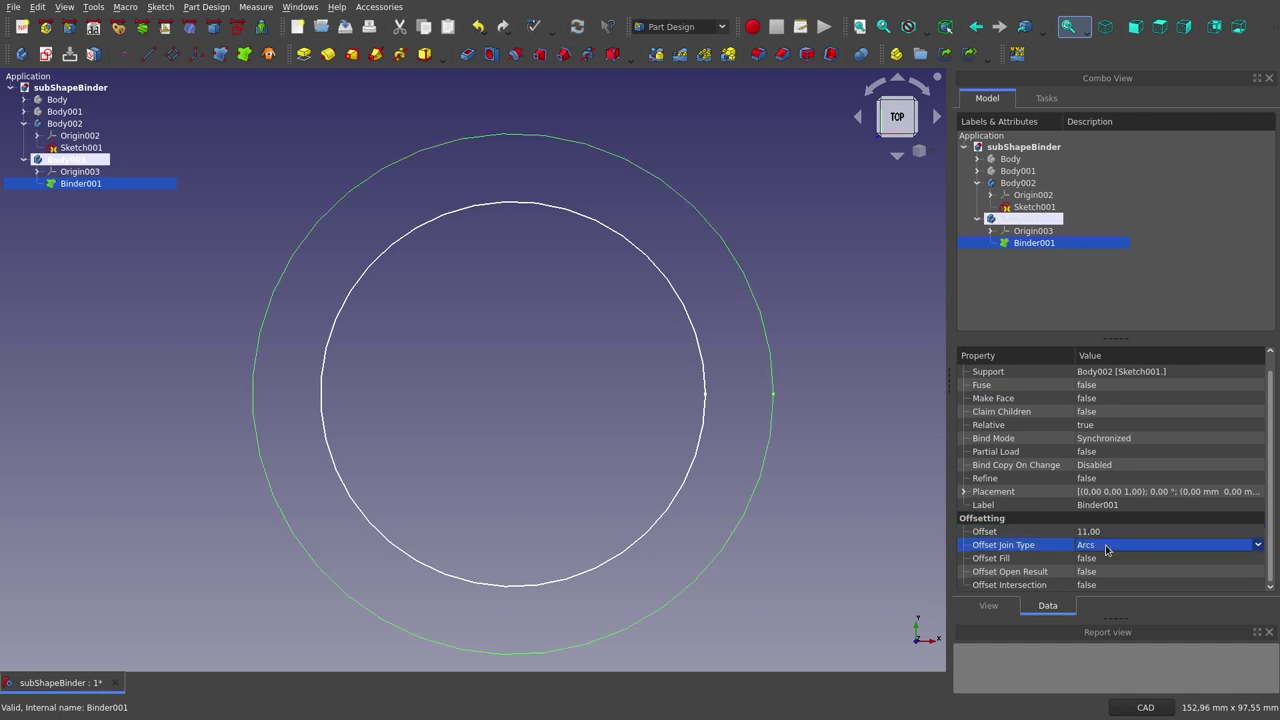
pyautogui.click(1113, 531)
pyautogui.write('4')
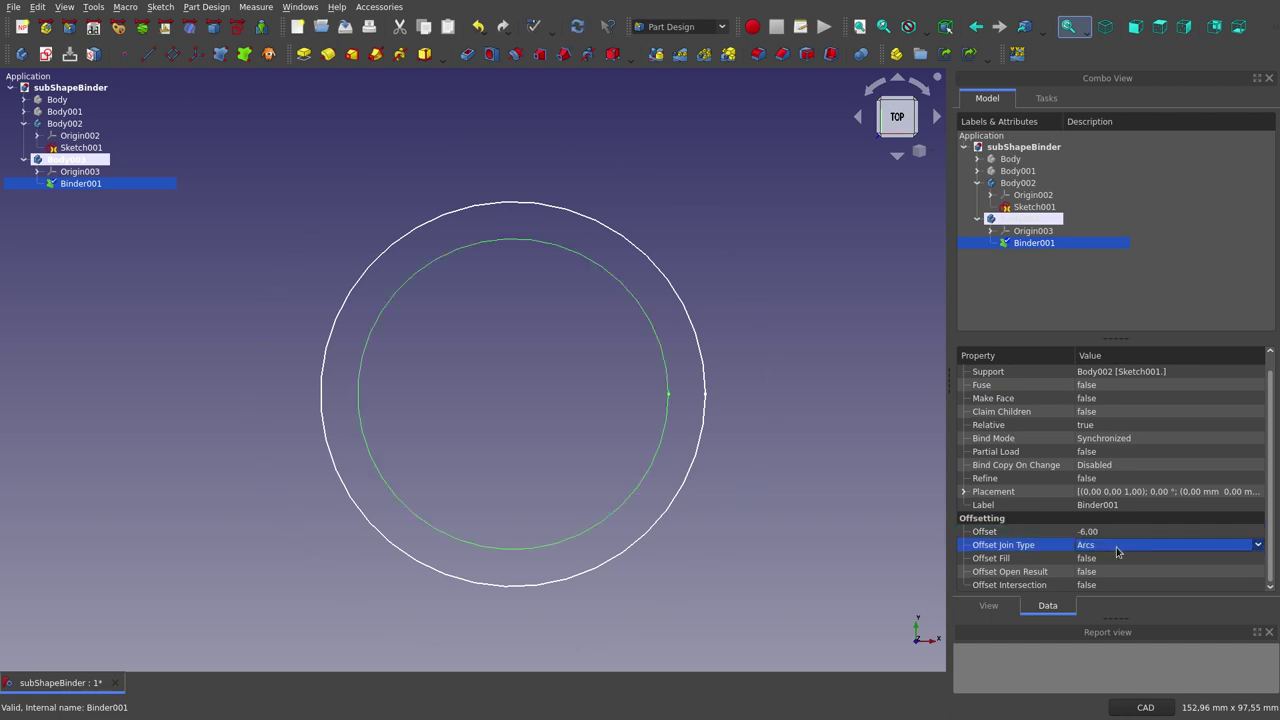
pyautogui.click(1117, 549)
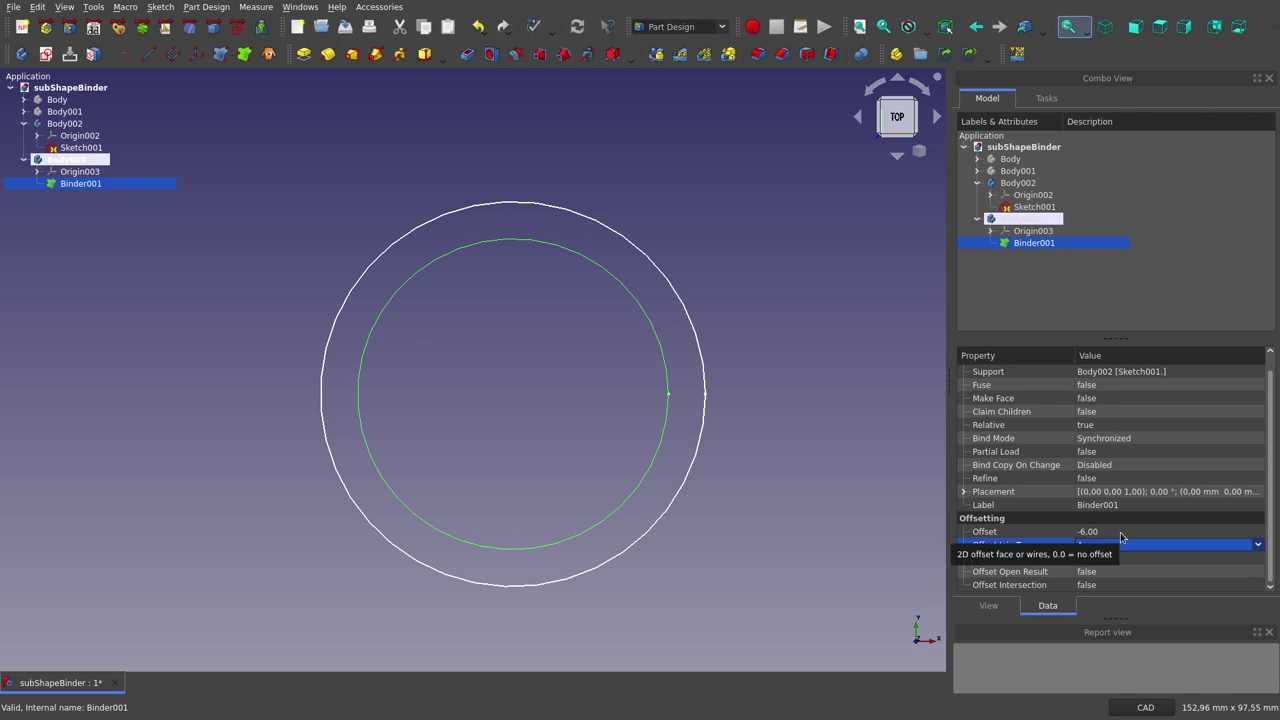
pyautogui.click(1120, 532)
pyautogui.write('5')
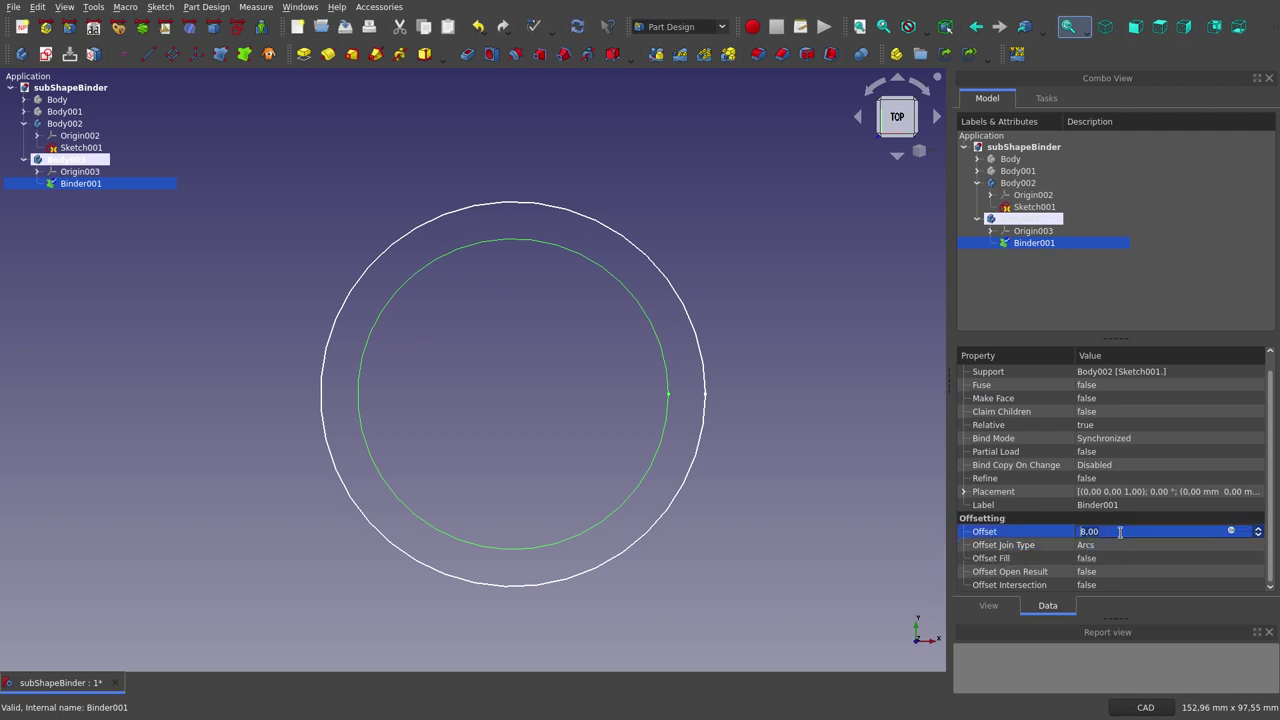
pyautogui.scroll(2, 1120, 532)
pyautogui.click(884, 447)
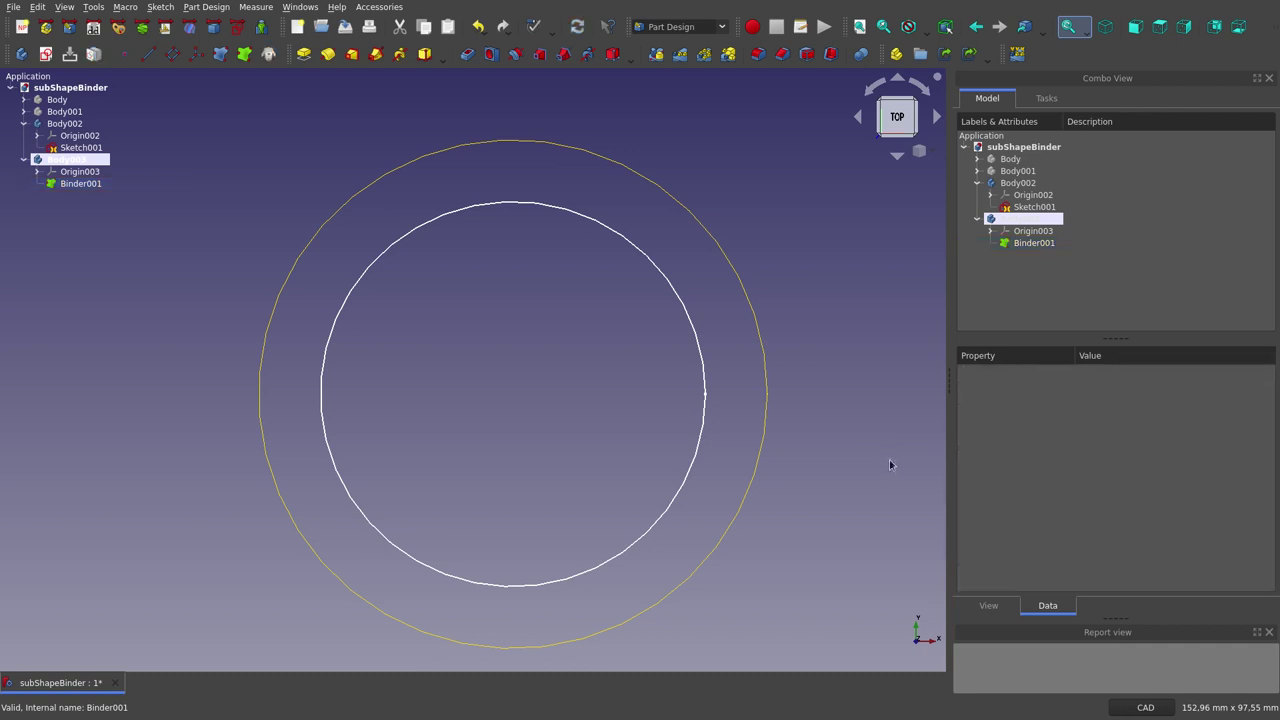
pyautogui.click(80, 183)
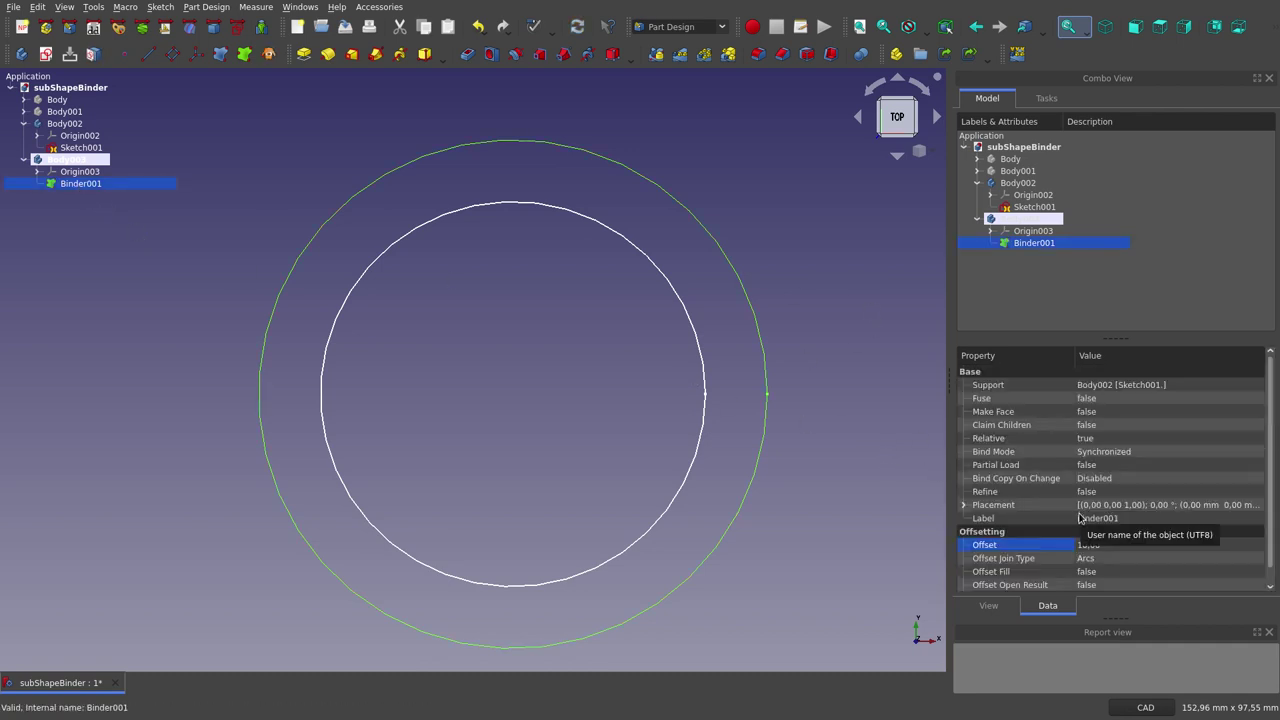
pyautogui.moveTo(1271, 480); pyautogui.dragTo(1272, 503)
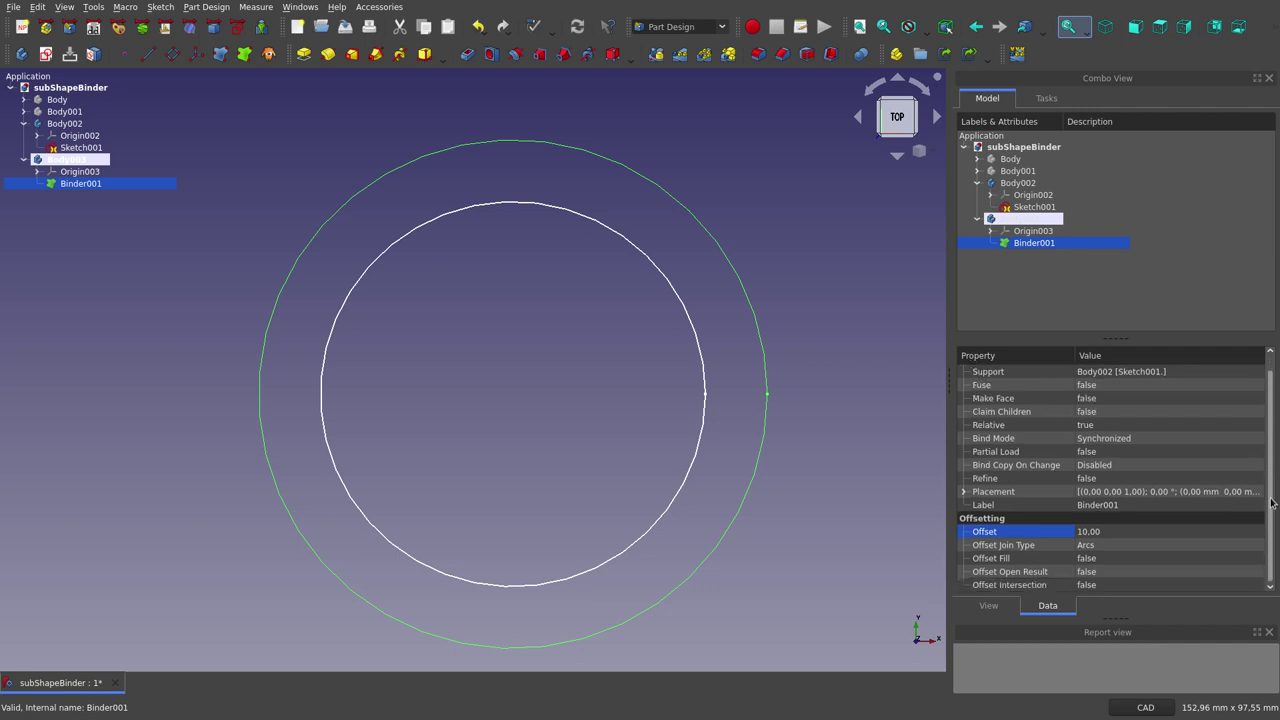
# Step: Enlarge the property panel to show all of Binder001's Base and Offsetting properties
pyautogui.moveTo(1122, 338); pyautogui.dragTo(1123, 295)
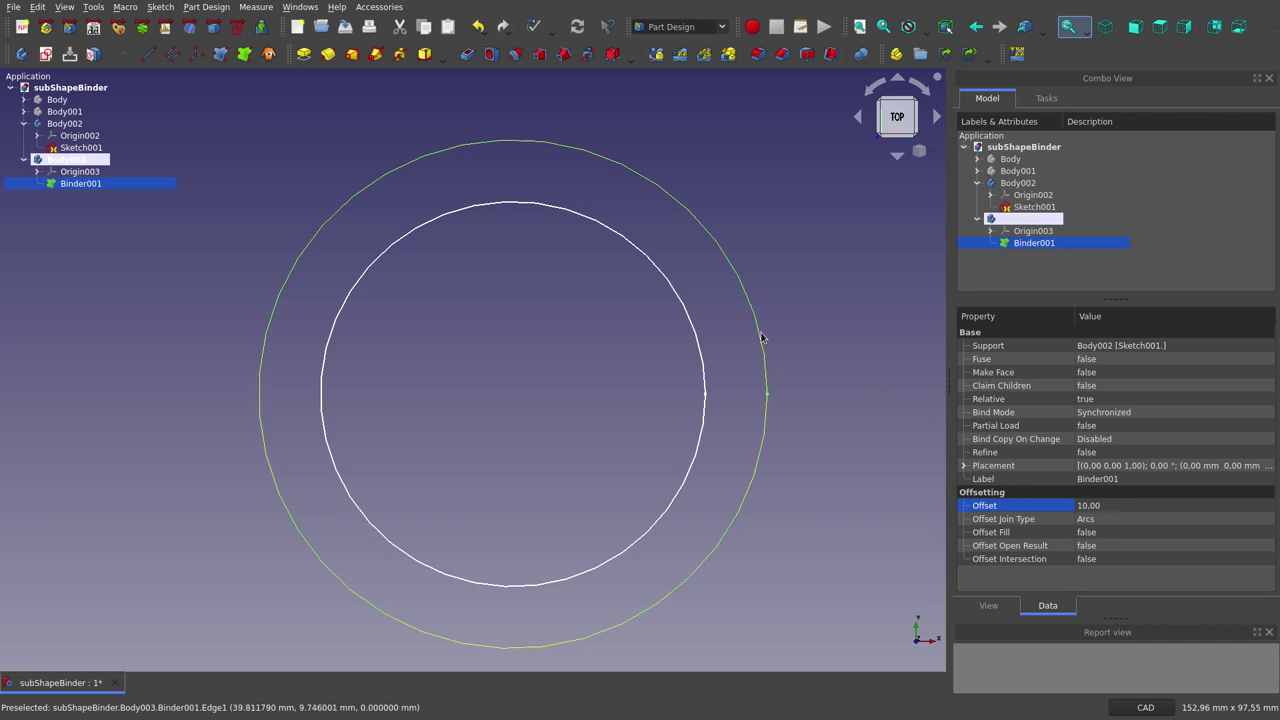
# Step: Keep Binder001's Arcs join type, set Offset Fill to true, then hide Binder001
pyautogui.click(1108, 523)
pyautogui.click(1108, 523)
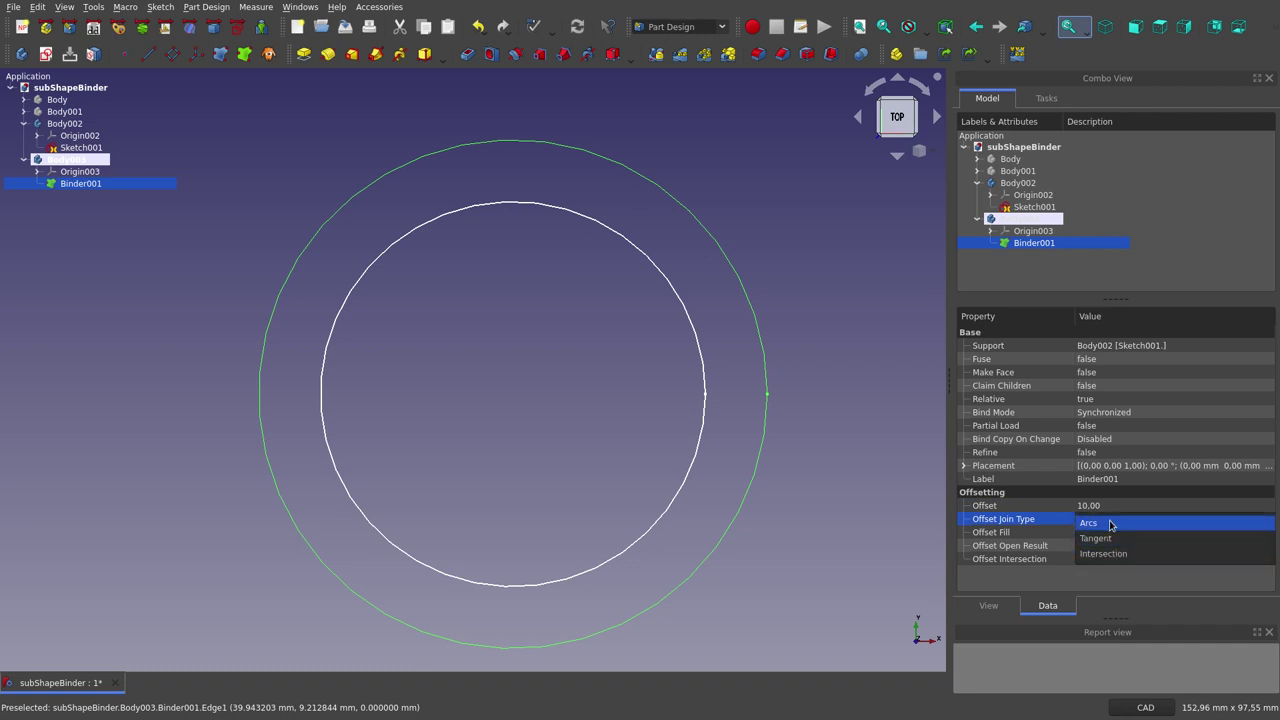
pyautogui.click(1066, 498)
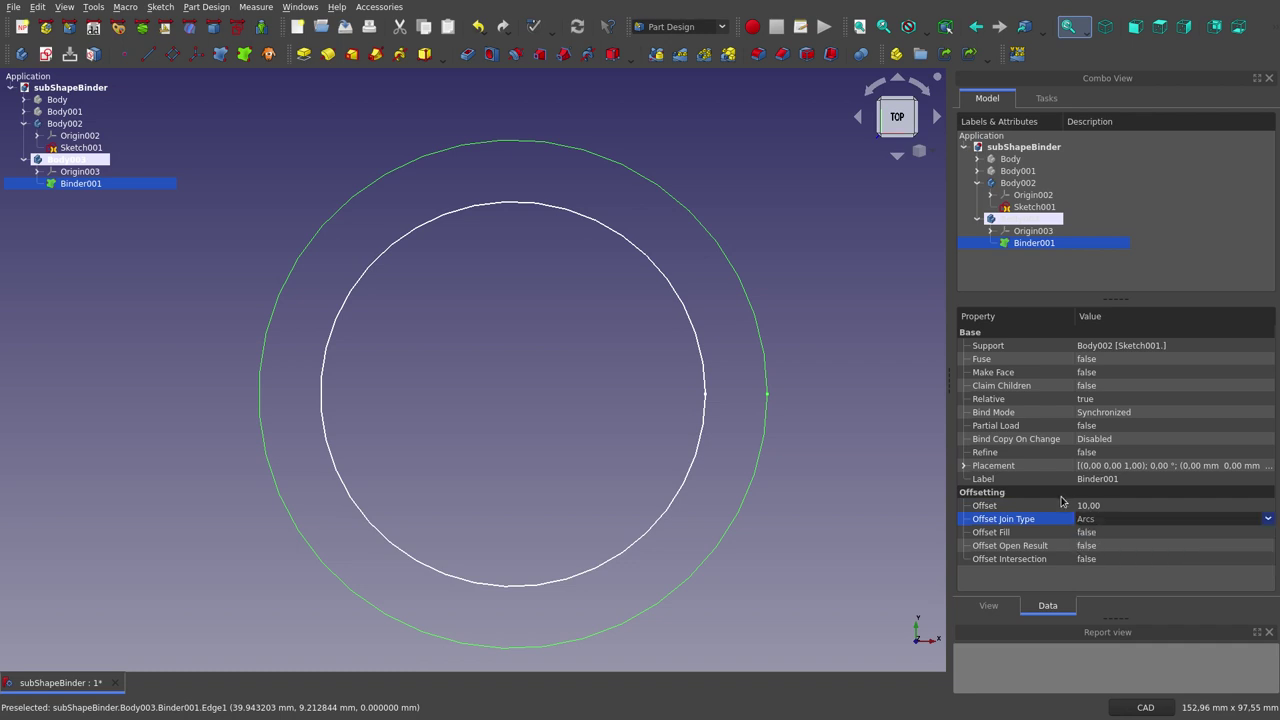
pyautogui.click(1107, 537)
pyautogui.click(1107, 537)
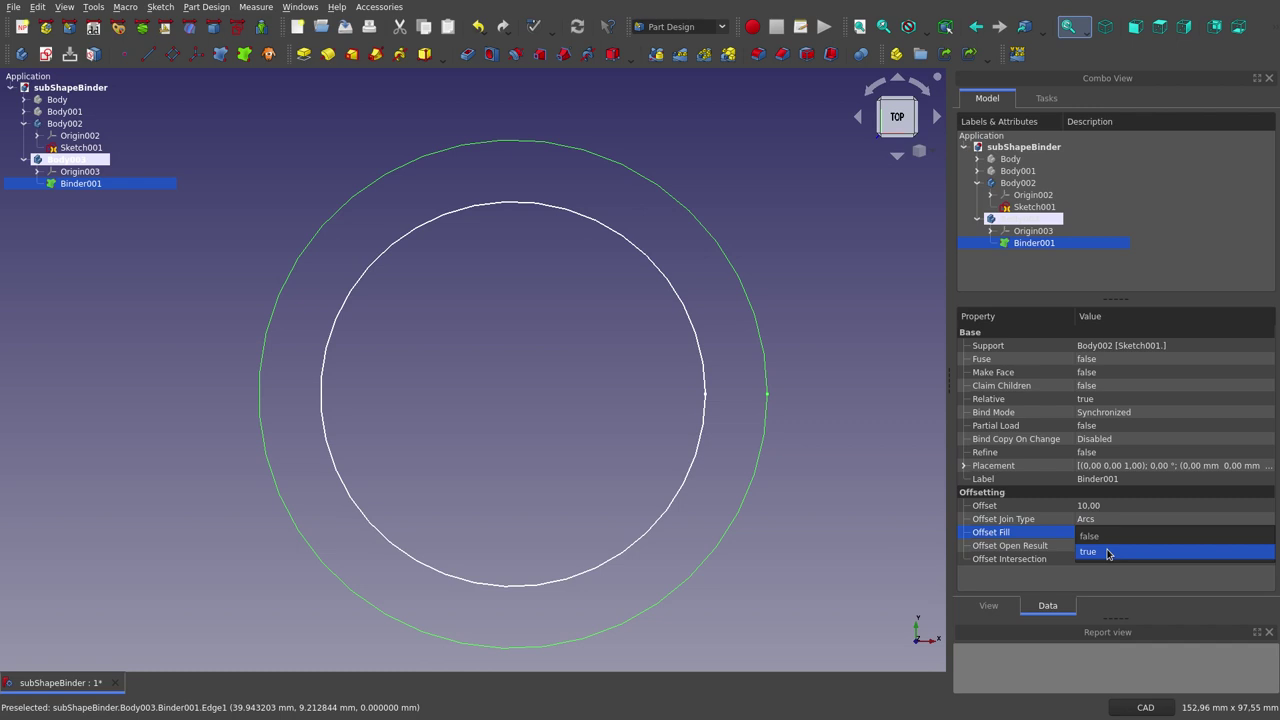
pyautogui.click(1107, 552)
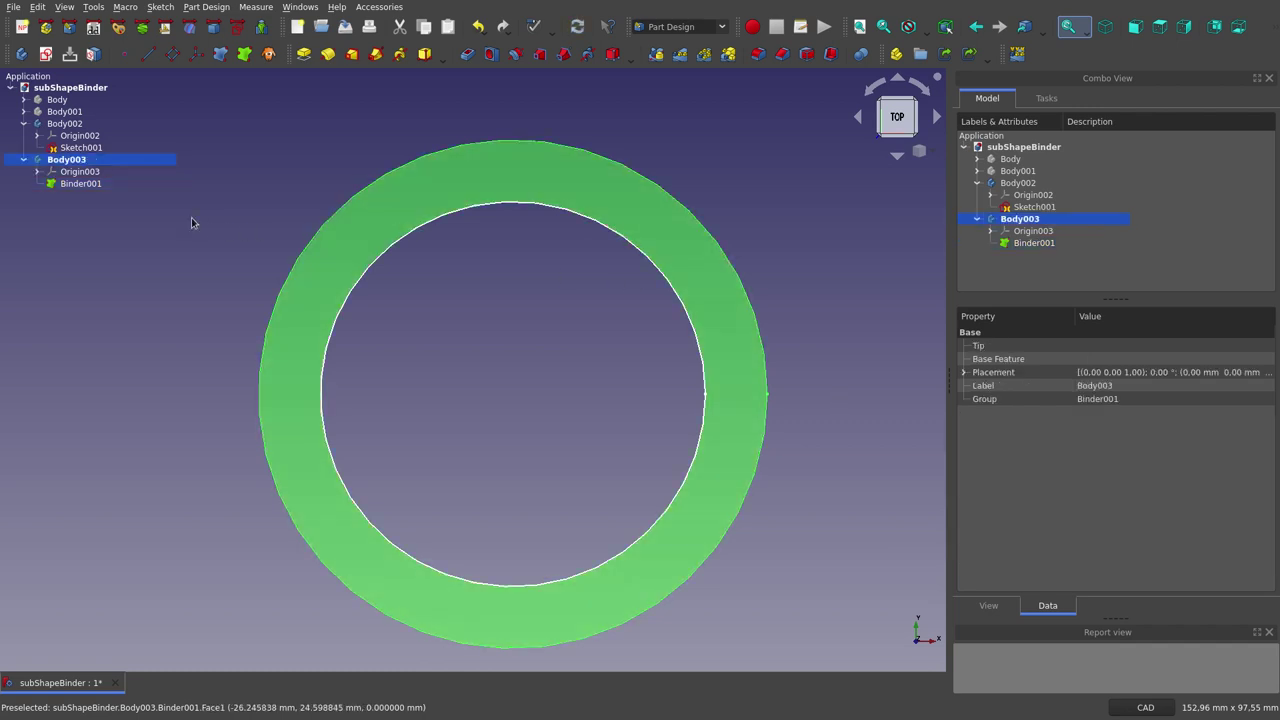
pyautogui.click(546, 620)
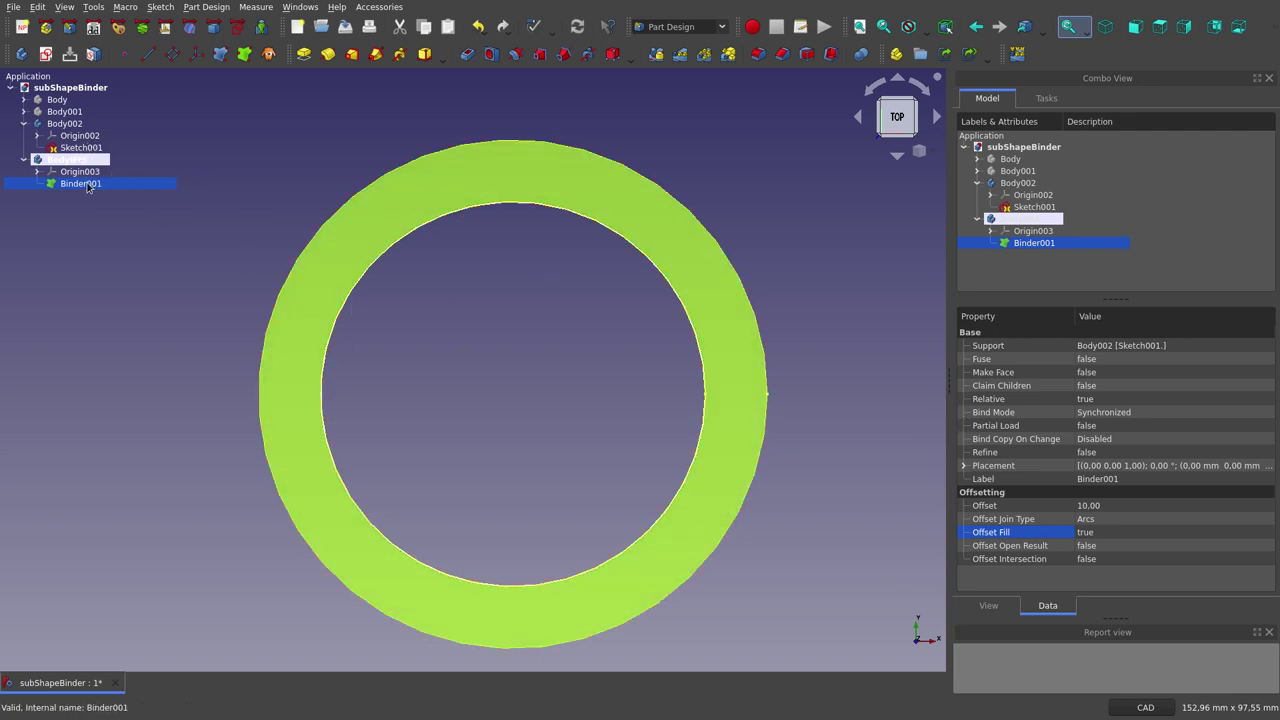
pyautogui.press('space')
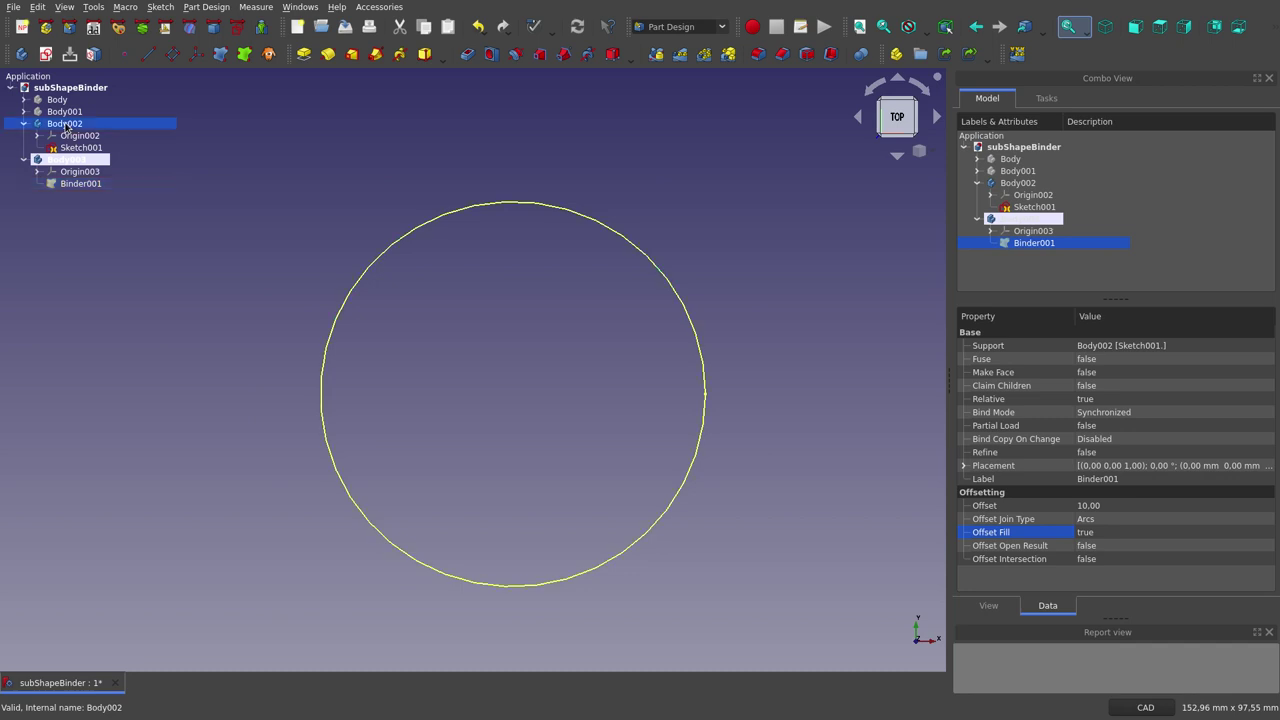
# Step: Activate Body002 and start a new sketch on its XY plane
pyautogui.click(66, 127)
pyautogui.doubleClick(66, 125)
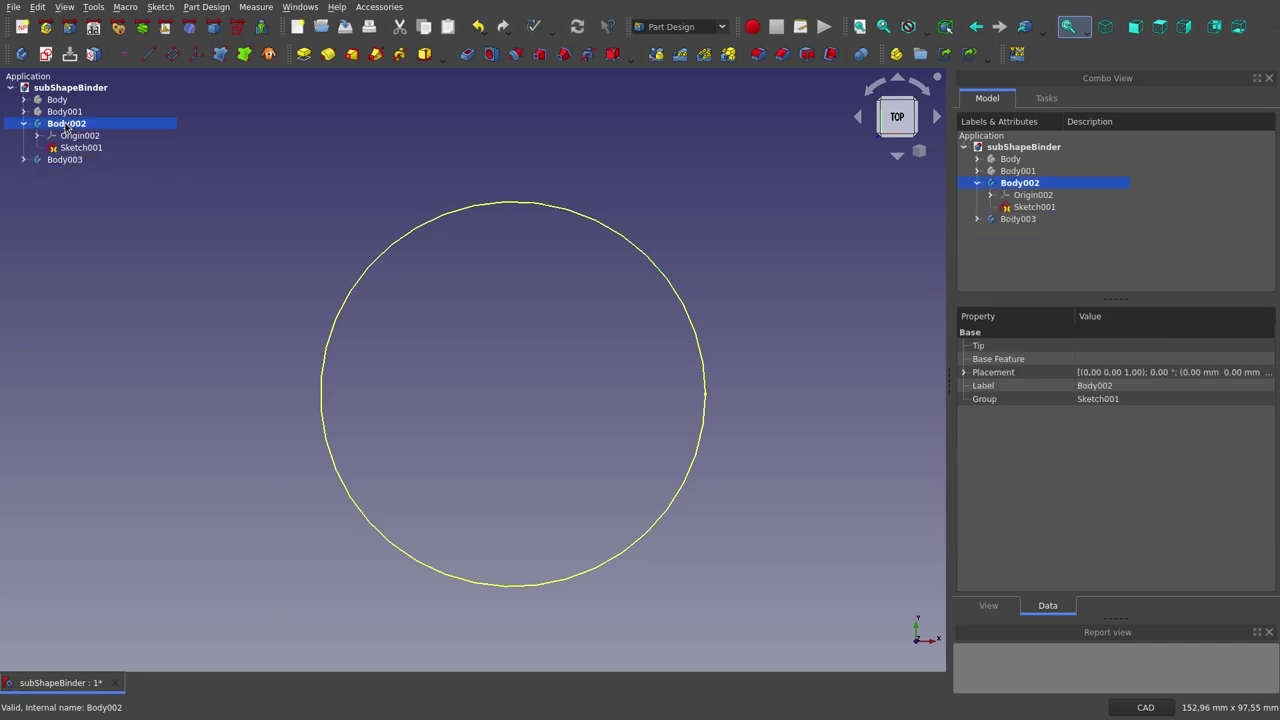
pyautogui.click(46, 54)
pyautogui.click(1022, 190)
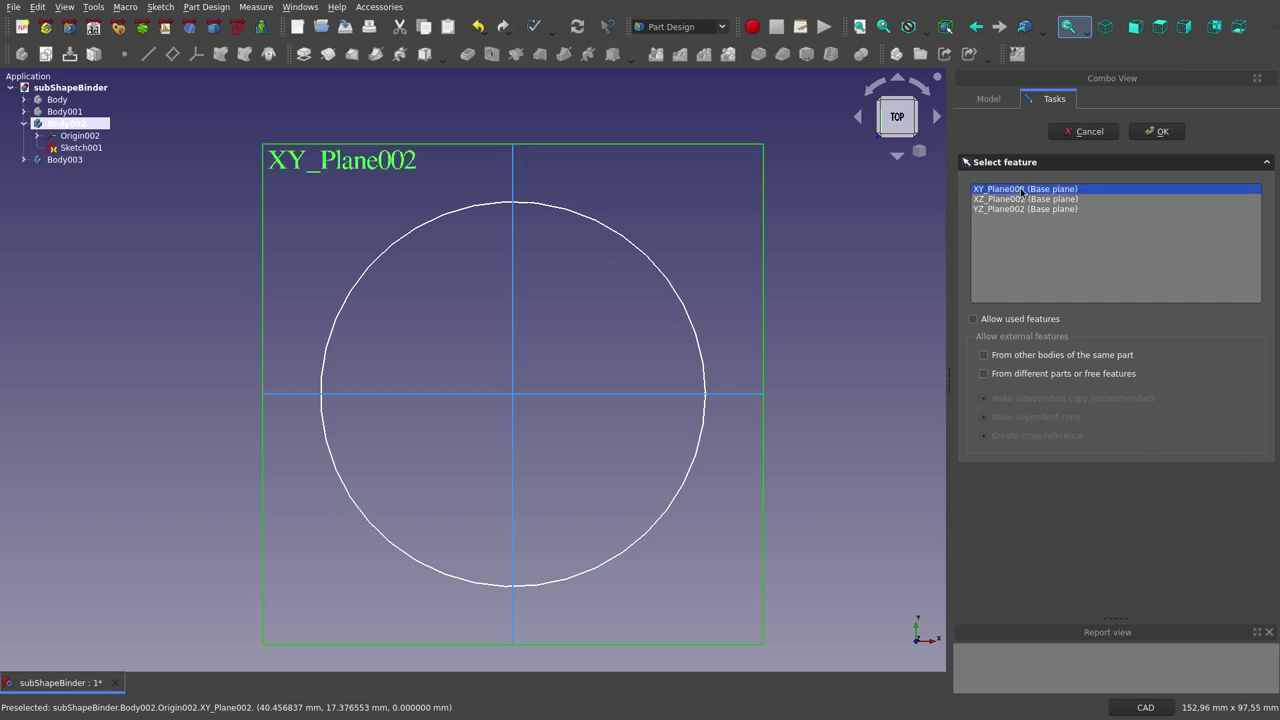
pyautogui.doubleClick(1022, 190)
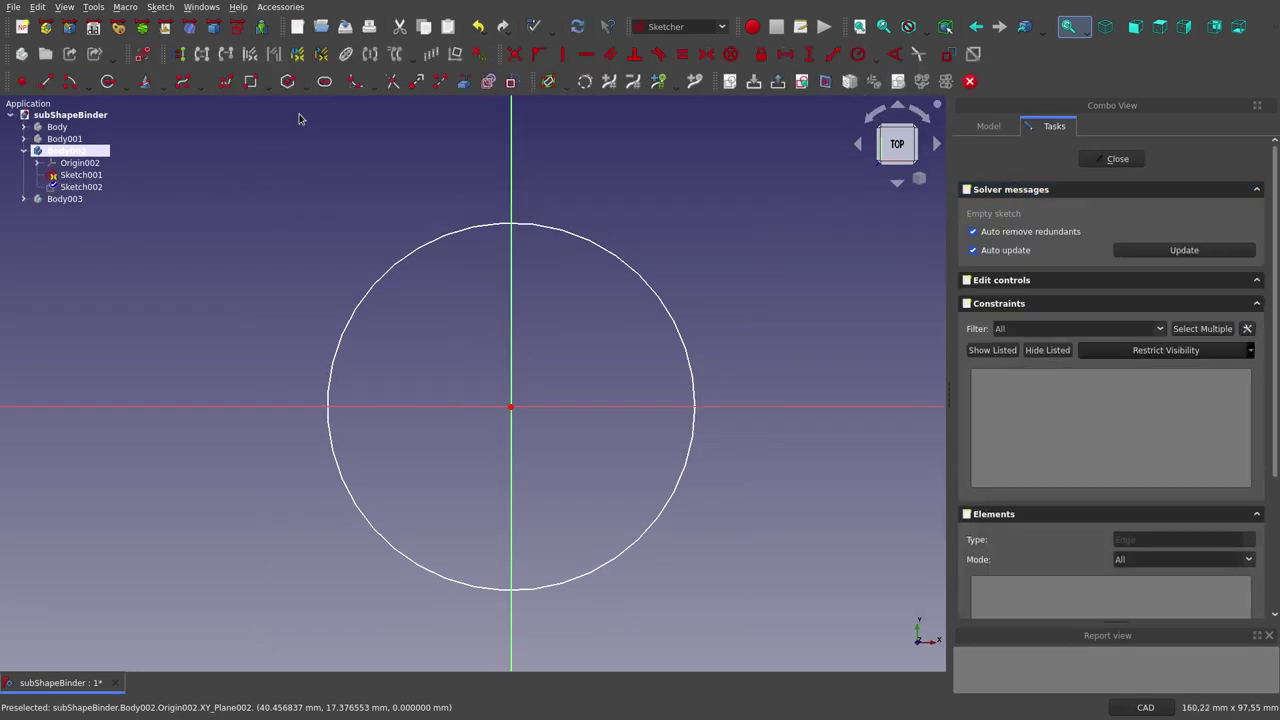
# Step: Draw a rectangle around the circle and close the Sketch002 editor
pyautogui.click(253, 81)
pyautogui.click(325, 528)
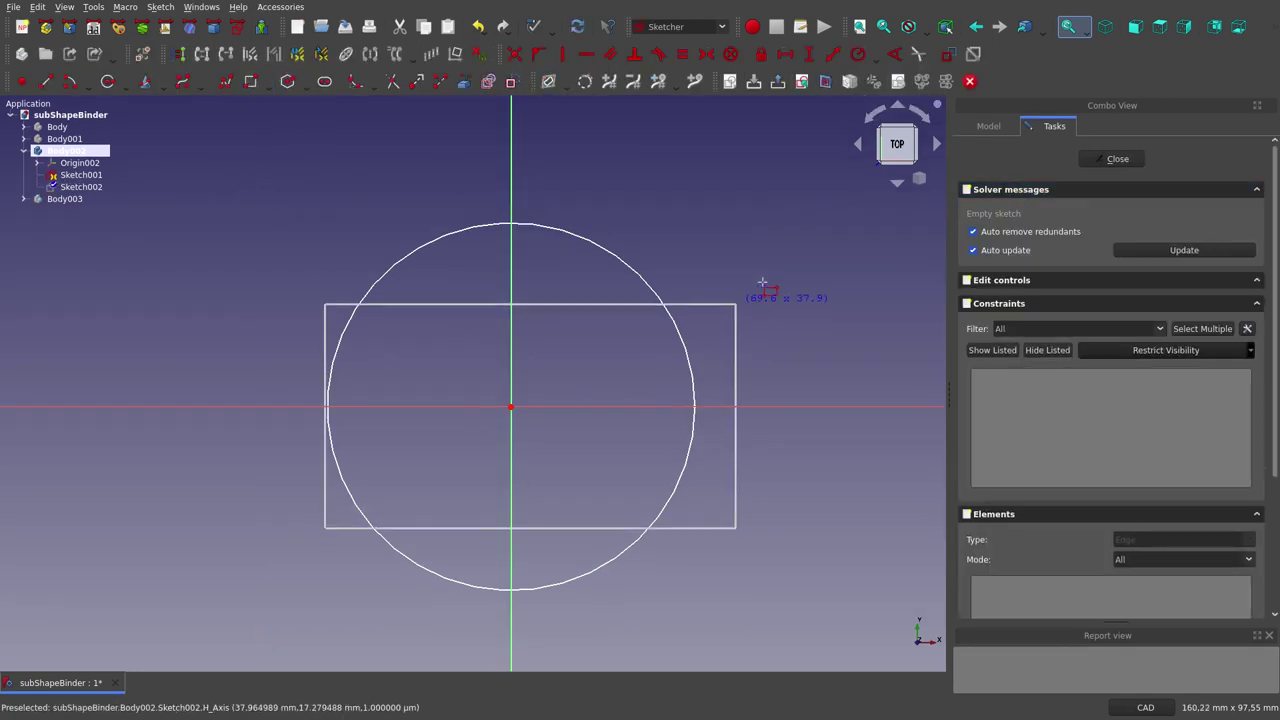
pyautogui.click(742, 258)
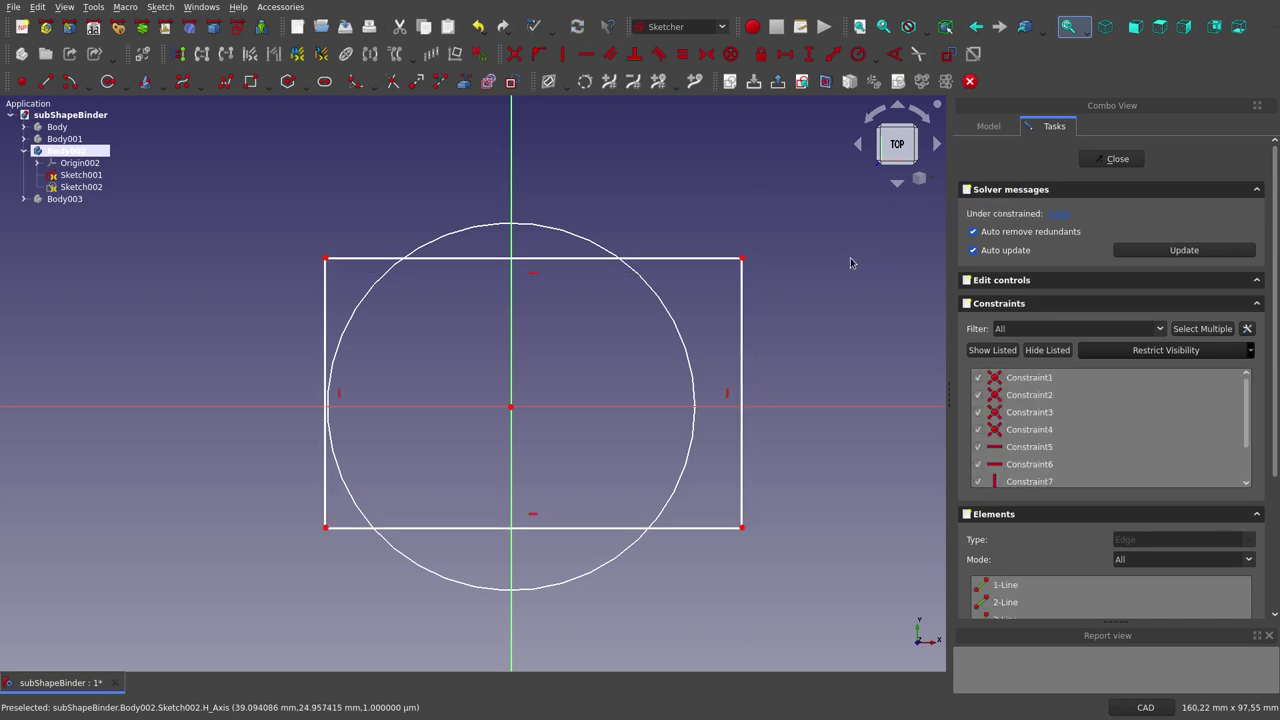
pyautogui.click(1116, 164)
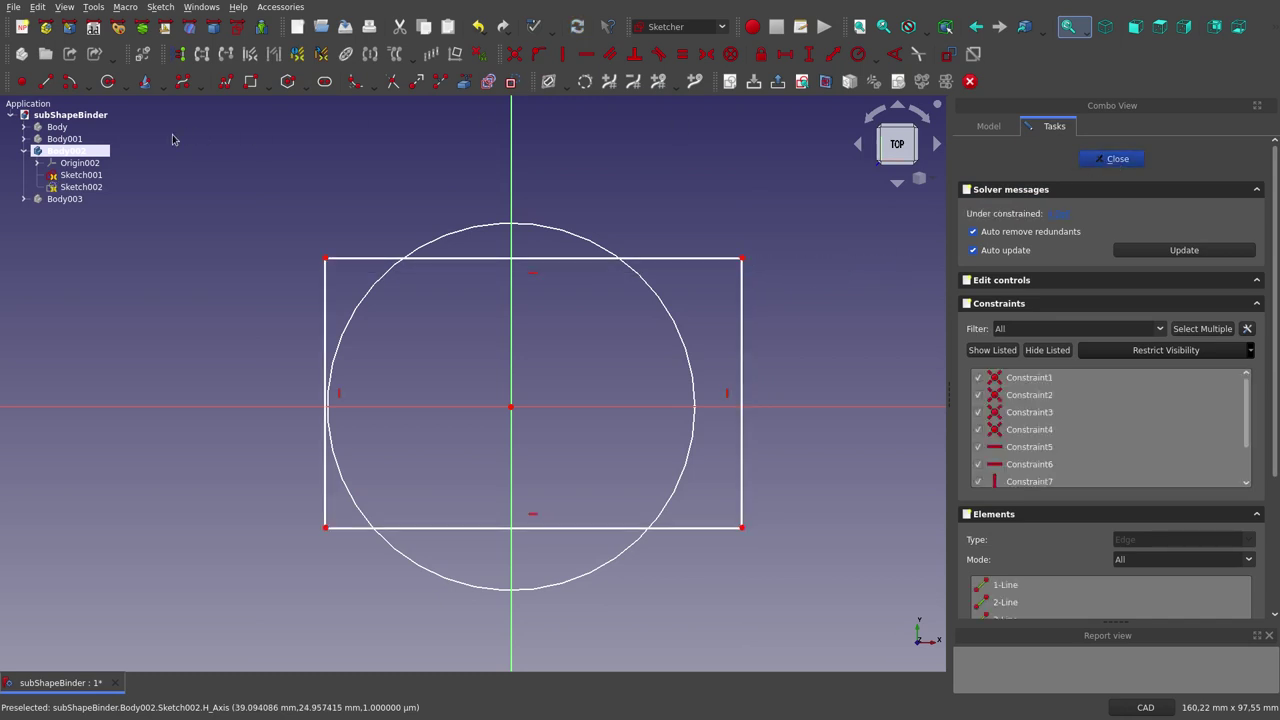
pyautogui.click(88, 149)
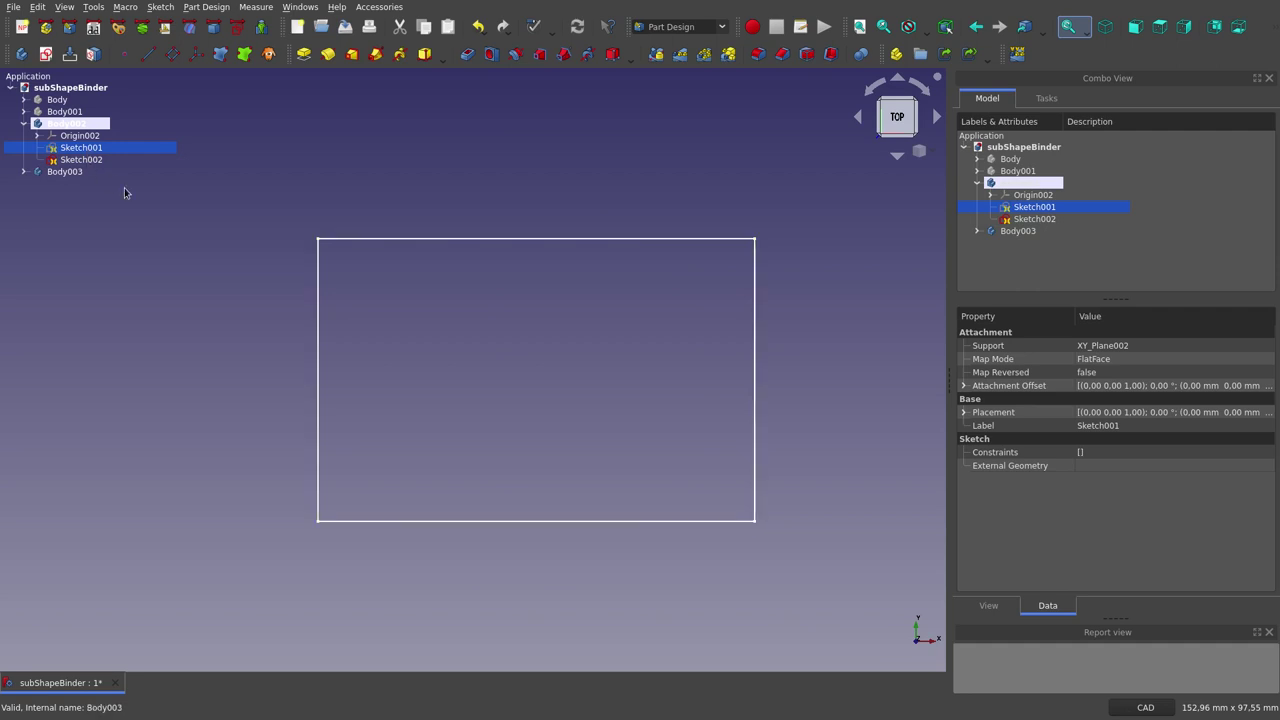
# Step: Add Binder002 to Body003 as a sub-shape binder of Sketch002
pyautogui.click(24, 172)
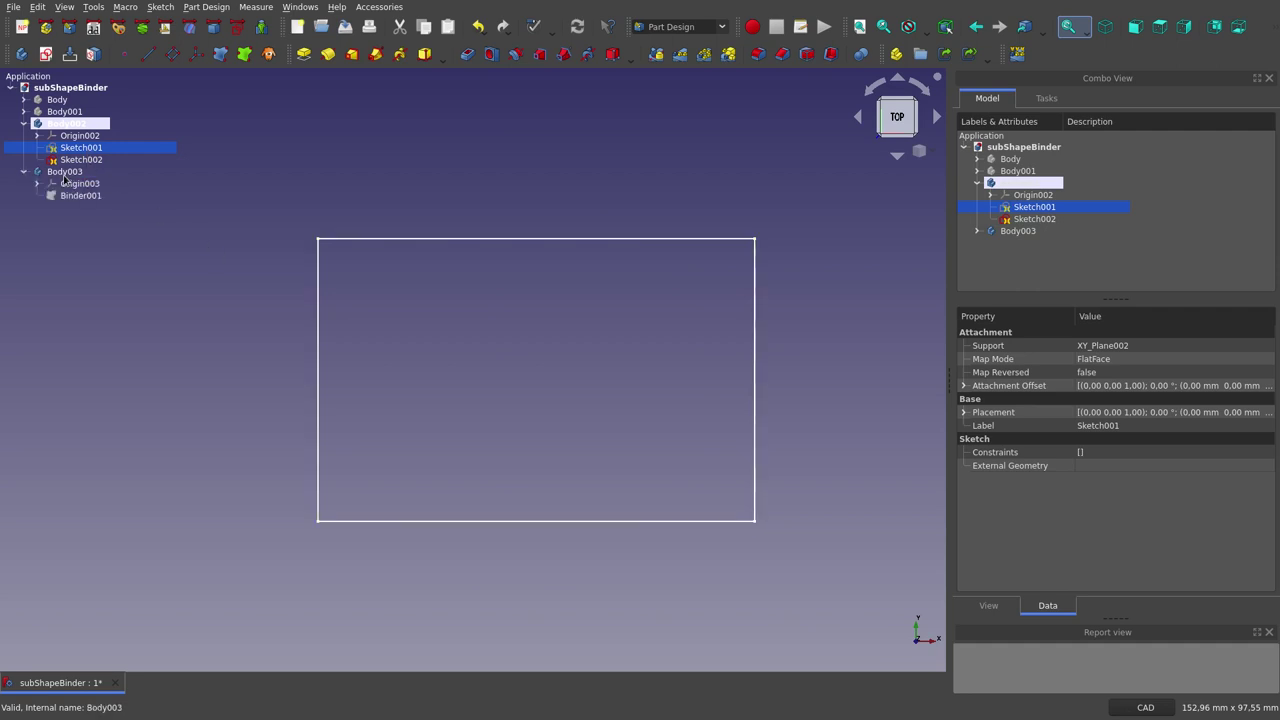
pyautogui.click(64, 172)
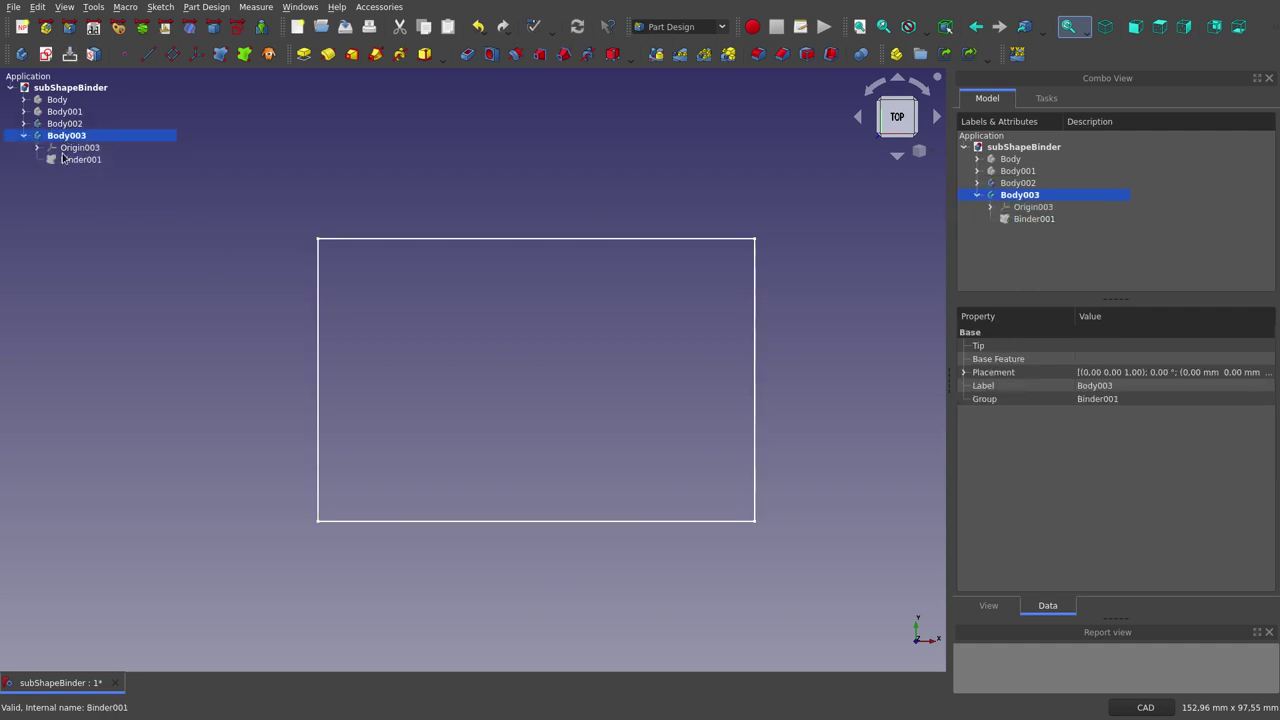
pyautogui.click(80, 160)
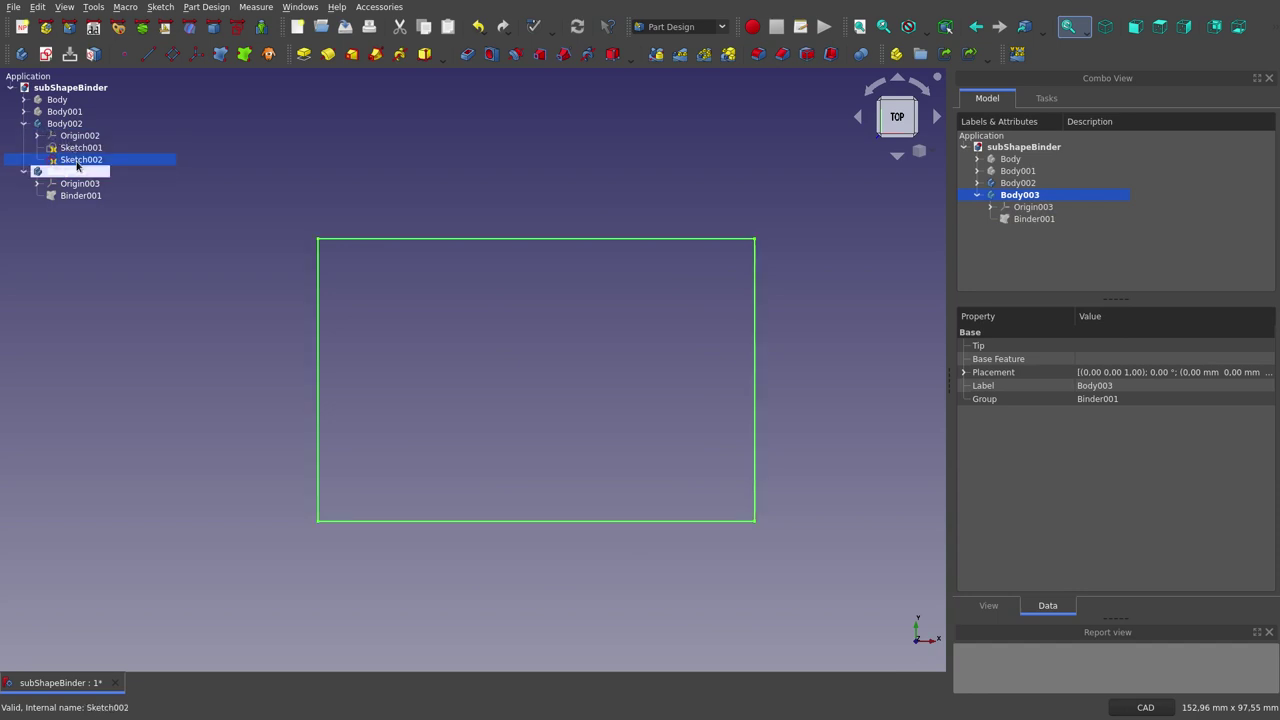
pyautogui.click(245, 56)
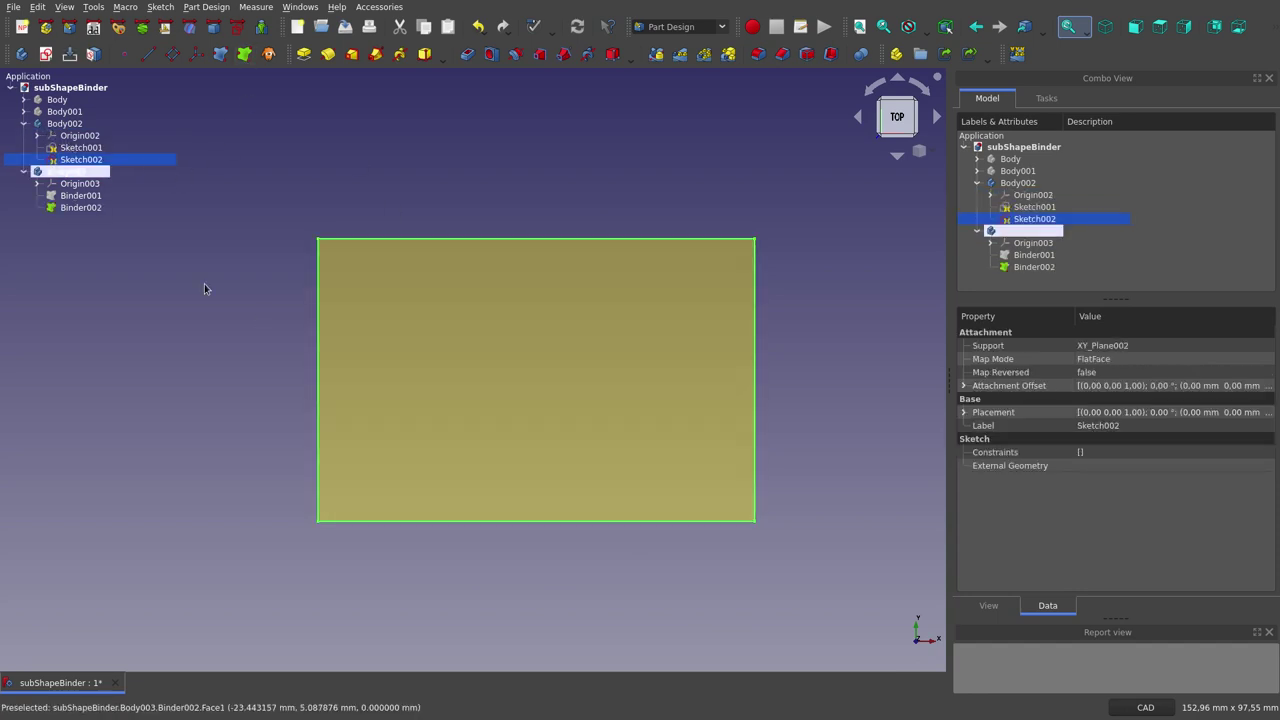
pyautogui.click(84, 208)
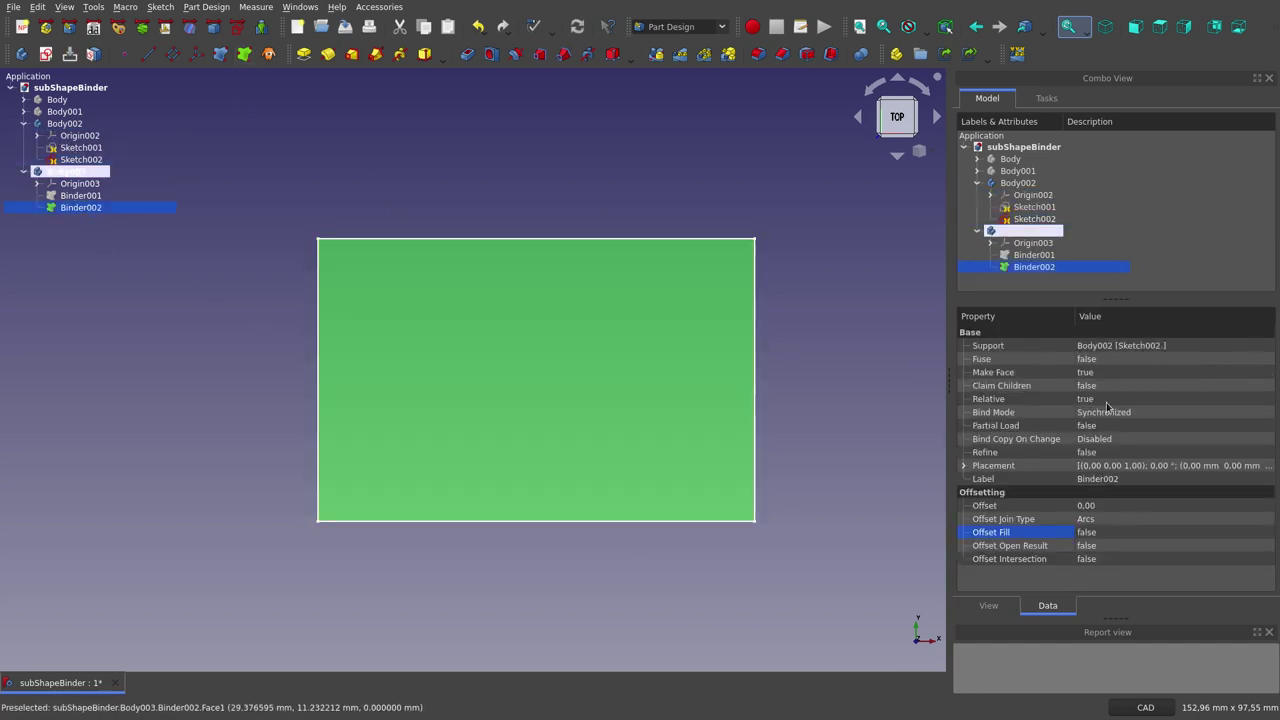
# Step: Set Binder002's Make Face to false and compare it with Sketch002
pyautogui.click(1100, 372)
pyautogui.click(1100, 372)
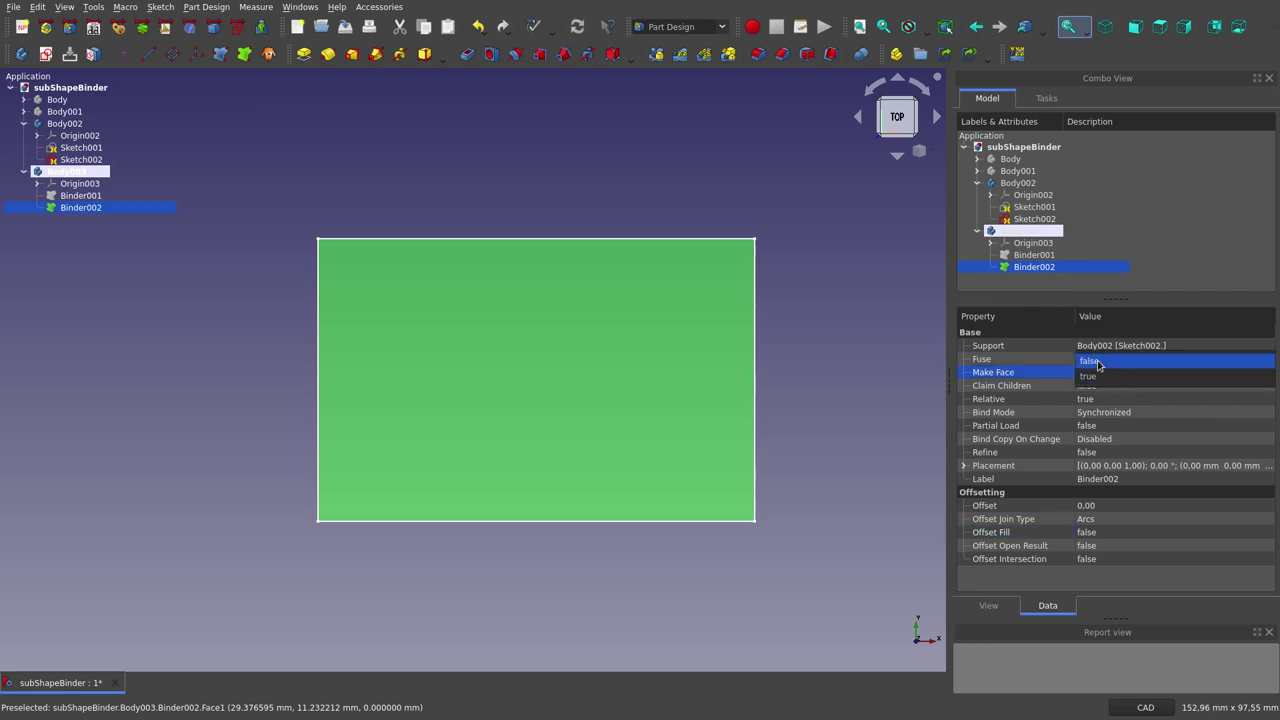
pyautogui.click(1100, 359)
pyautogui.click(714, 381)
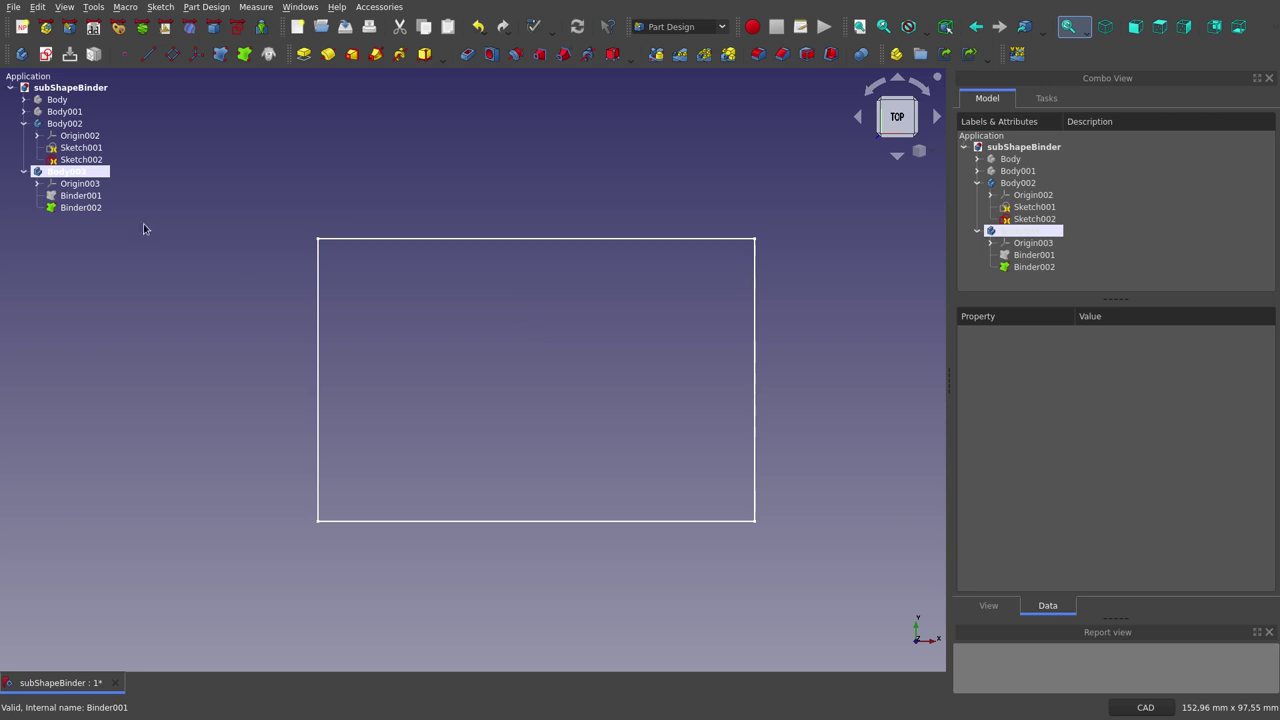
pyautogui.click(77, 161)
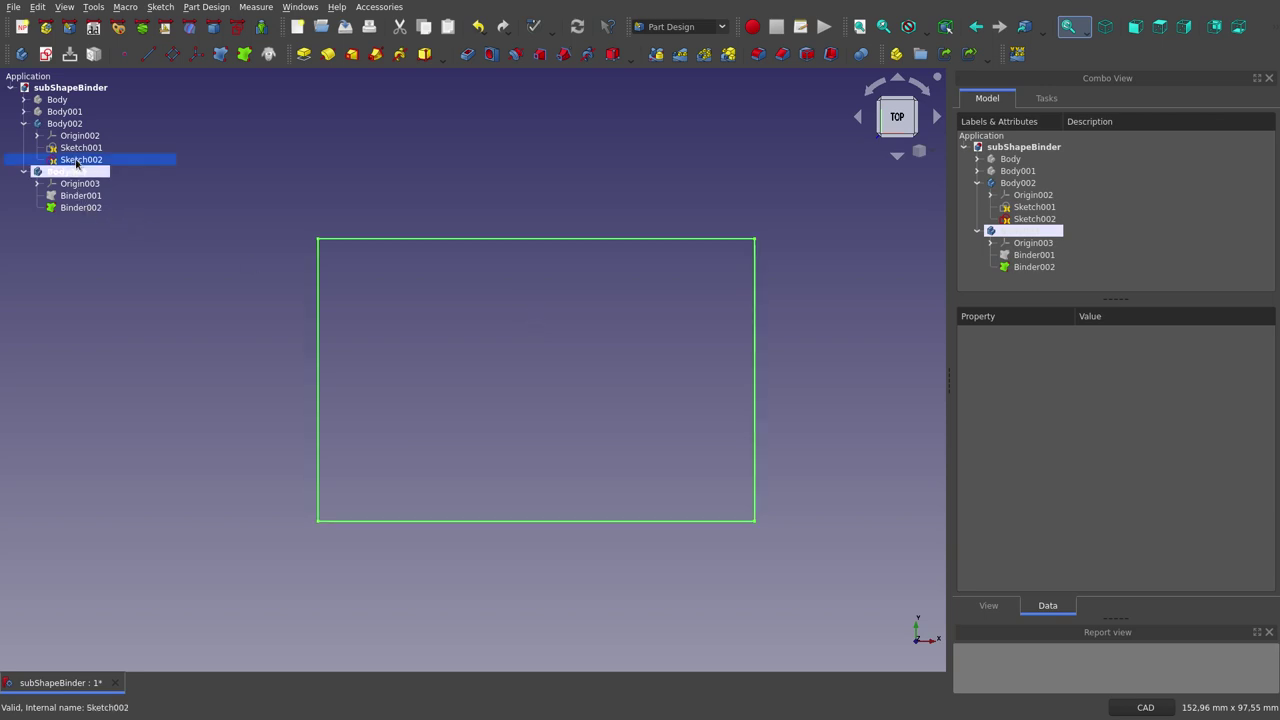
pyautogui.click(82, 208)
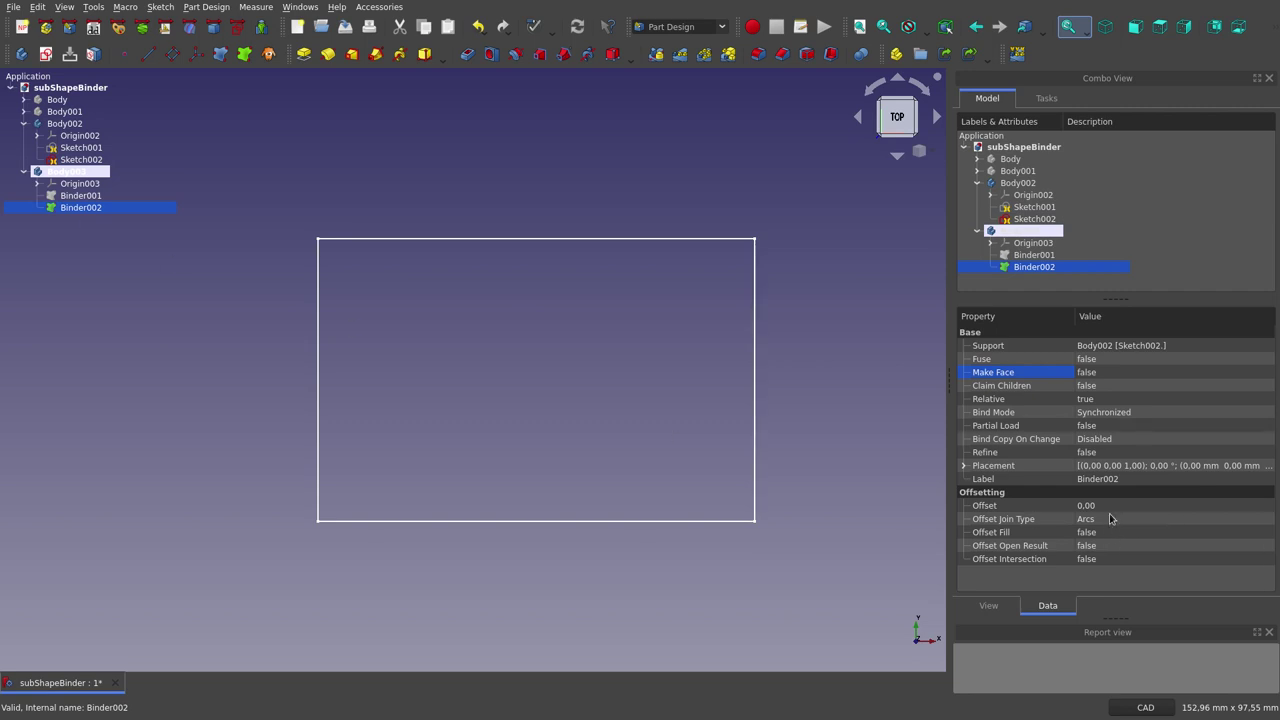
# Step: Keep Binder002's Offset Join Type as Arcs
pyautogui.click(86, 160)
pyautogui.click(78, 207)
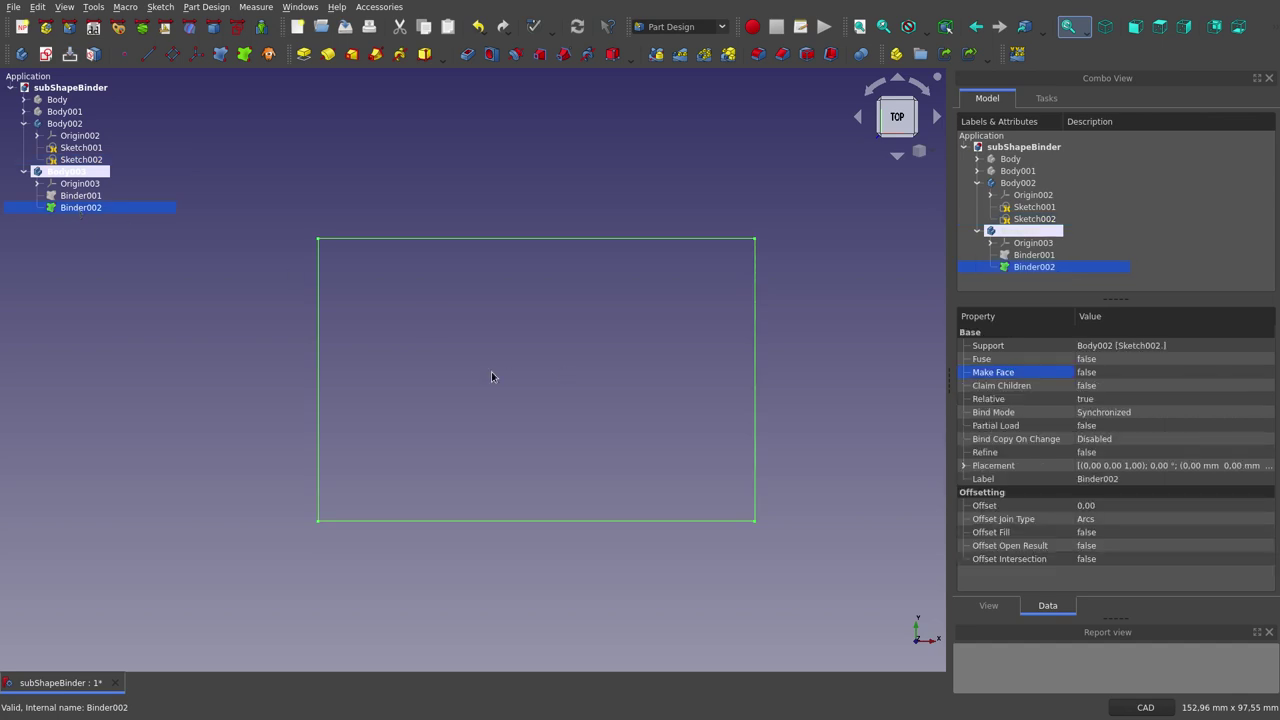
pyautogui.click(1104, 522)
pyautogui.click(1104, 522)
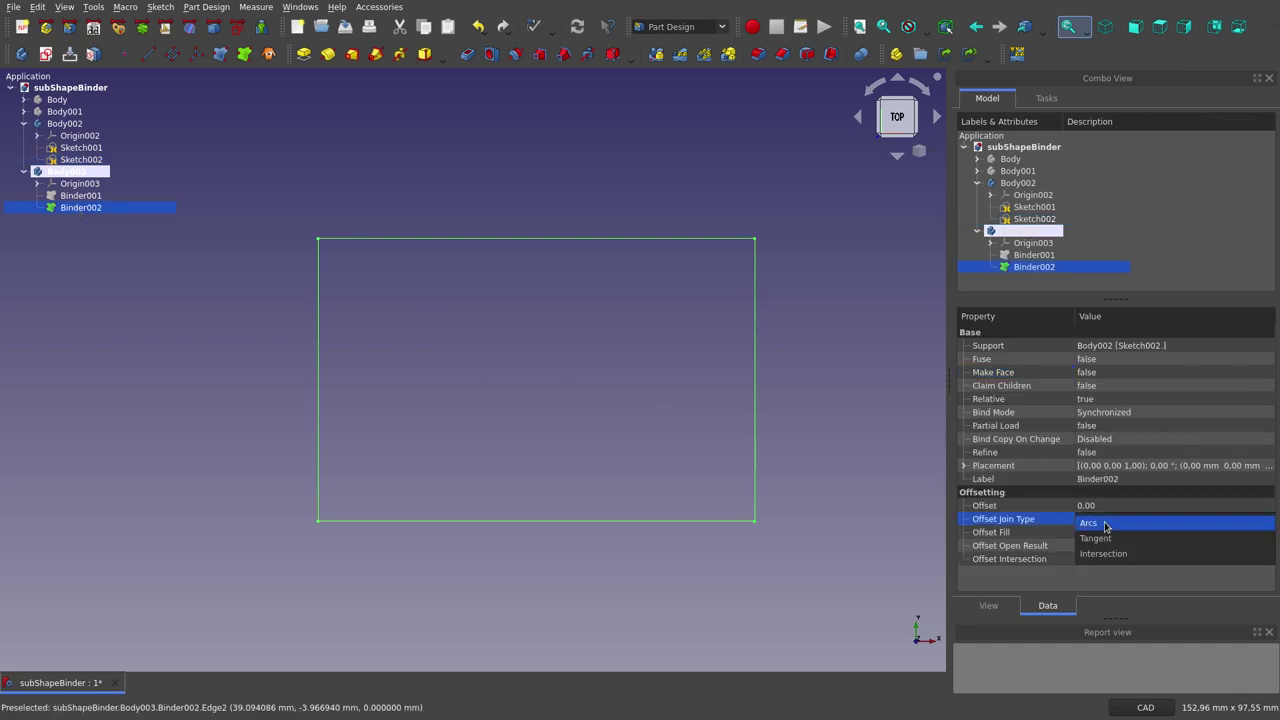
pyautogui.click(1020, 509)
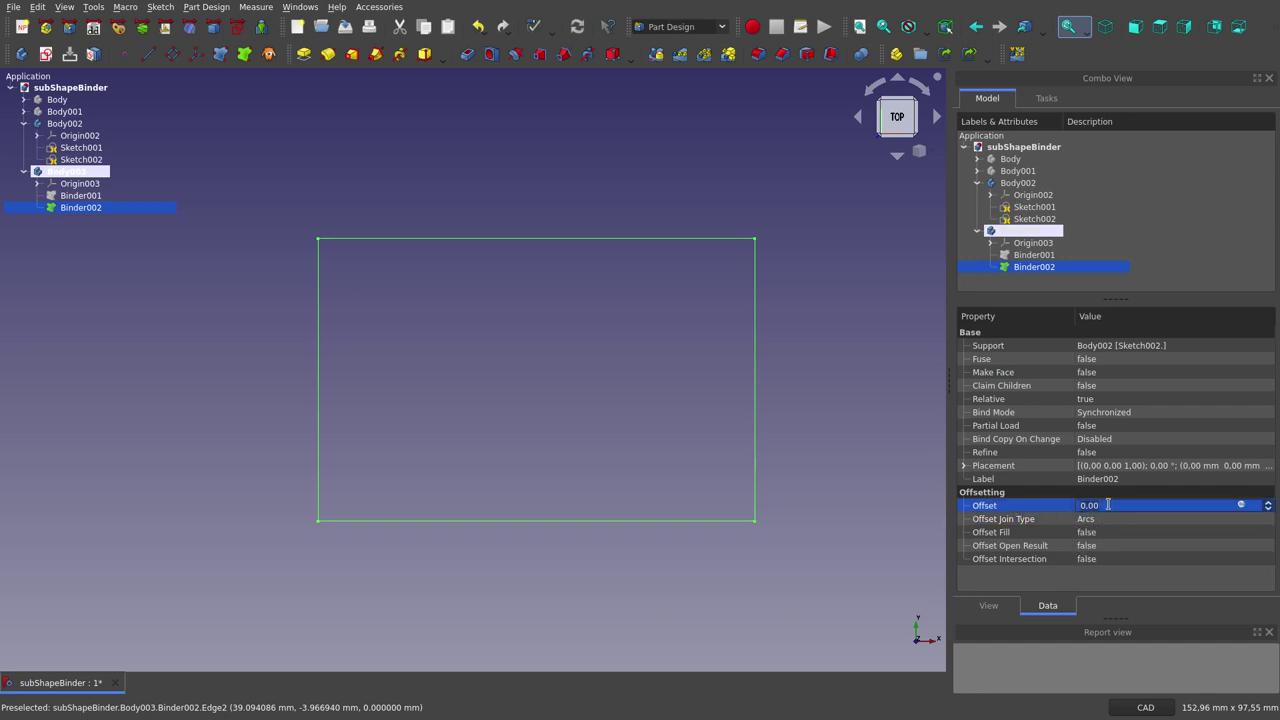
# Step: Raise Binder002's Offset to 10.00 and compare the rounded outline with Sketch002
pyautogui.scroll(7, 1108, 505)
pyautogui.scroll(2, 1108, 505)
pyautogui.scroll(1, 1108, 505)
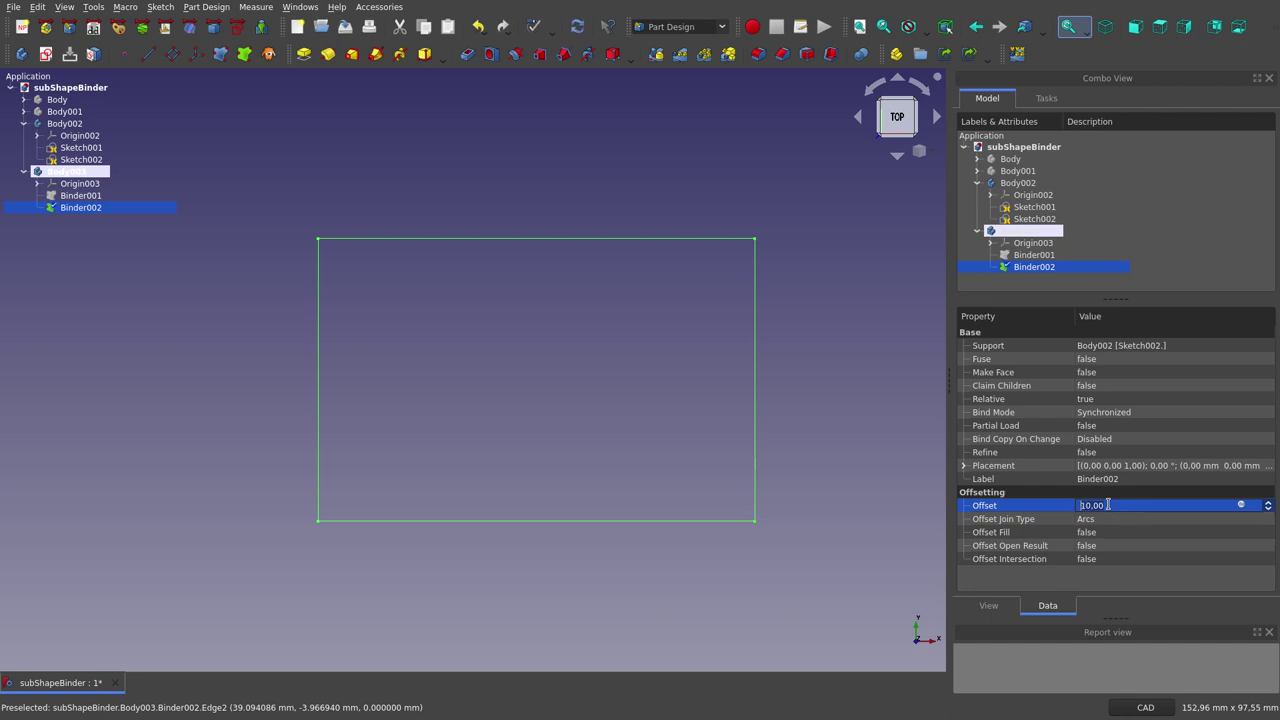
pyautogui.click(880, 395)
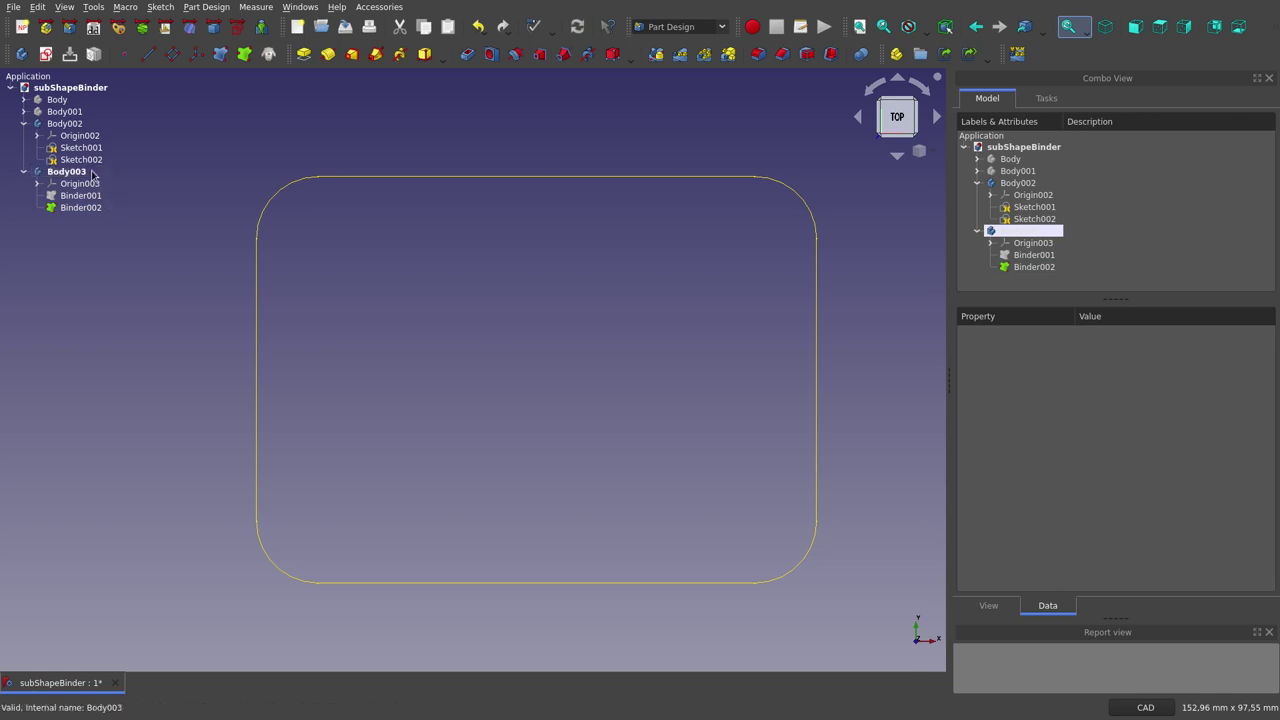
pyautogui.click(80, 159)
pyautogui.press('space')
pyautogui.scroll(-2, 543, 380)
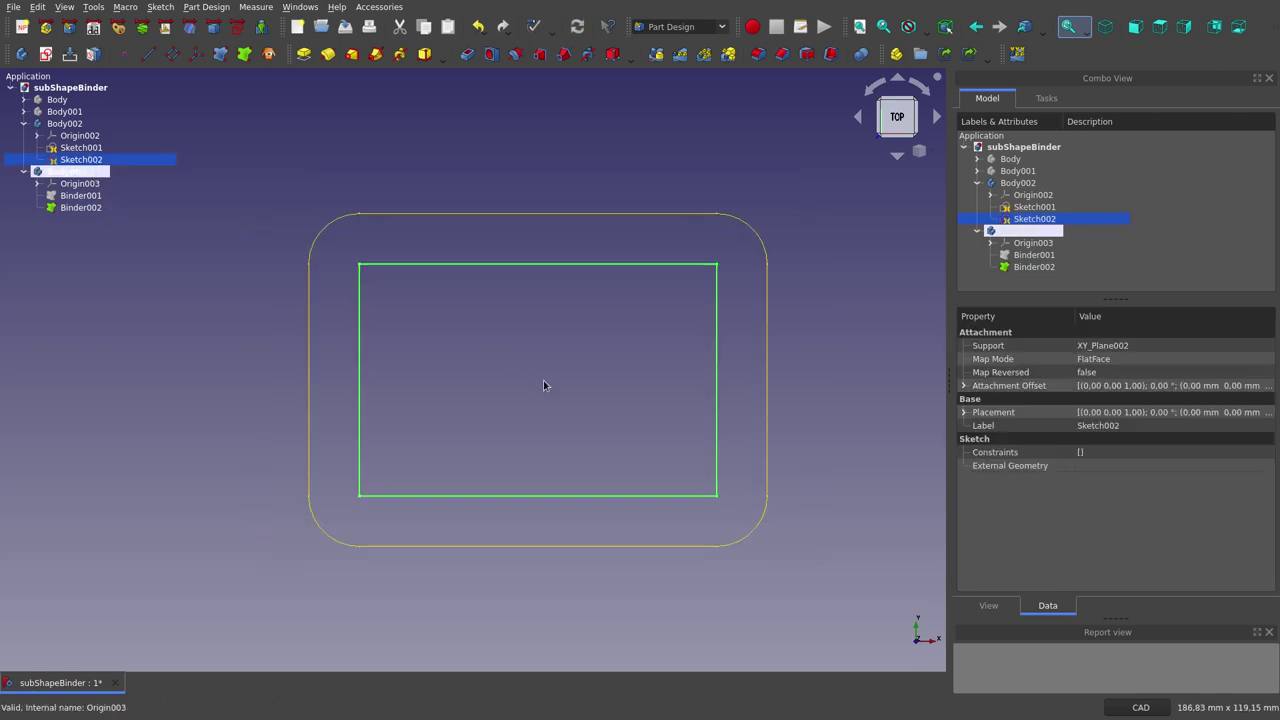
pyautogui.click(80, 207)
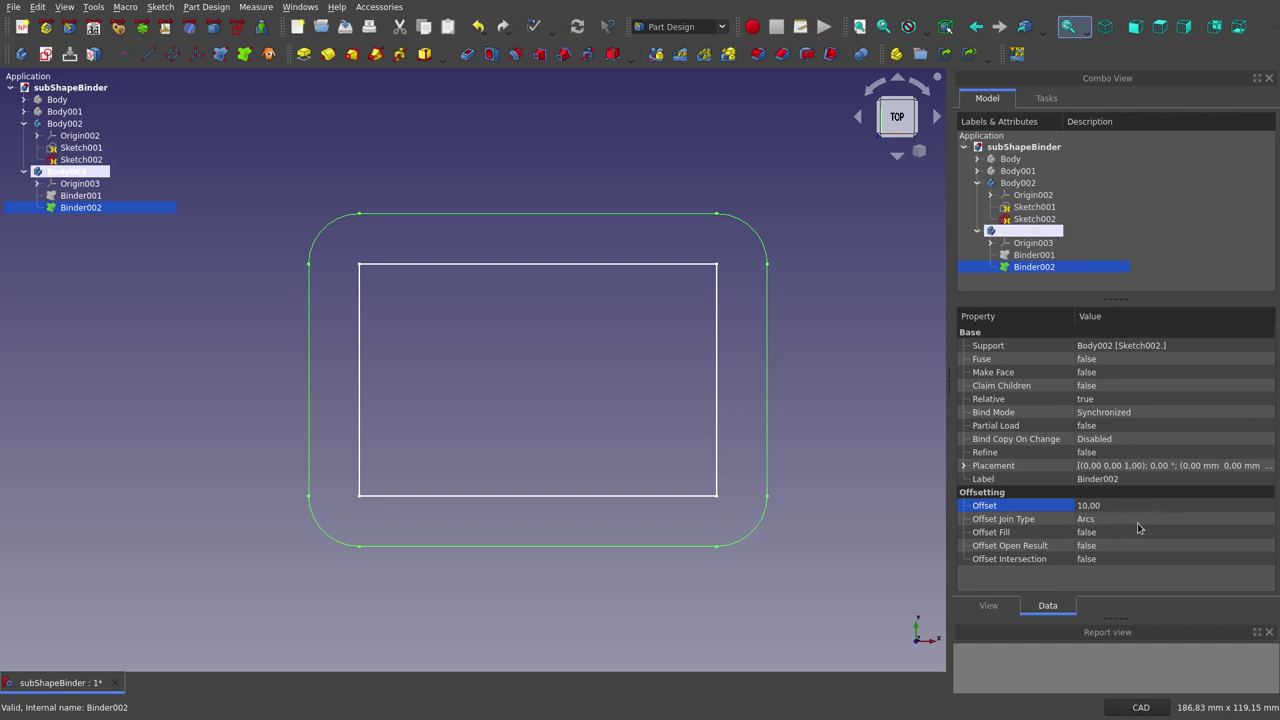
# Step: Switch Binder002's Offset Join Type to Tangent and check the result
pyautogui.click(1105, 520)
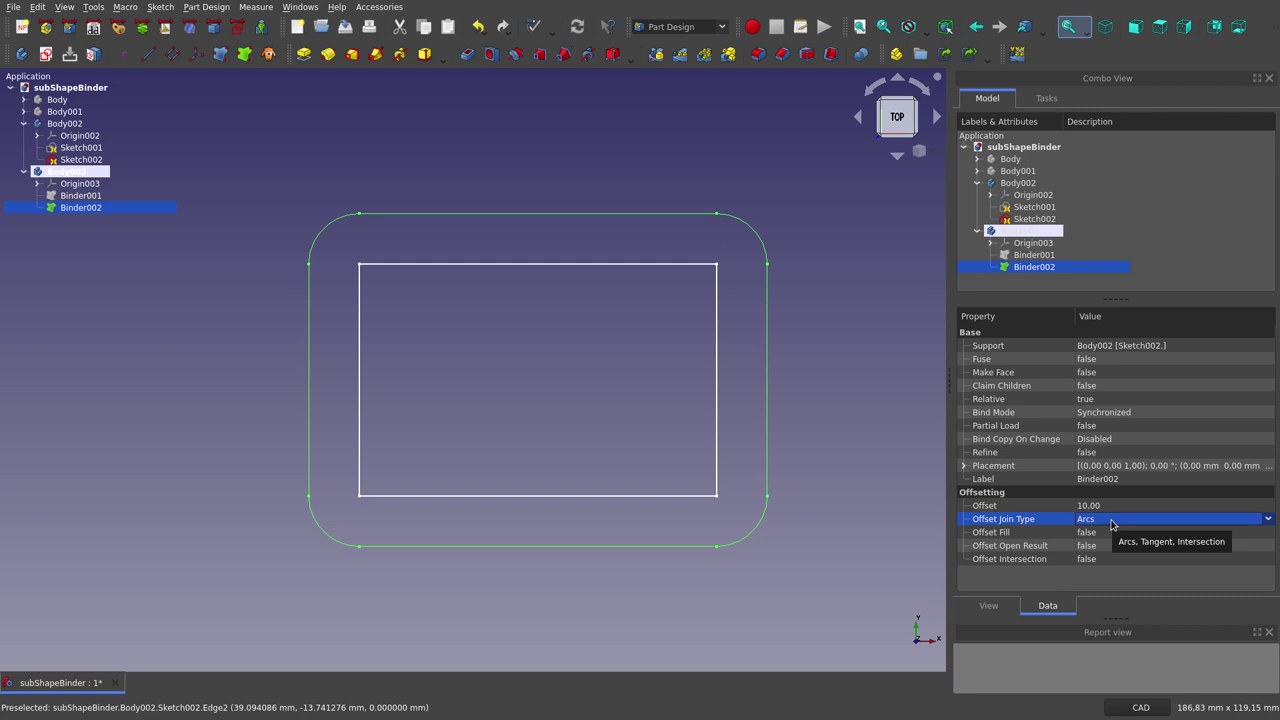
pyautogui.click(1111, 523)
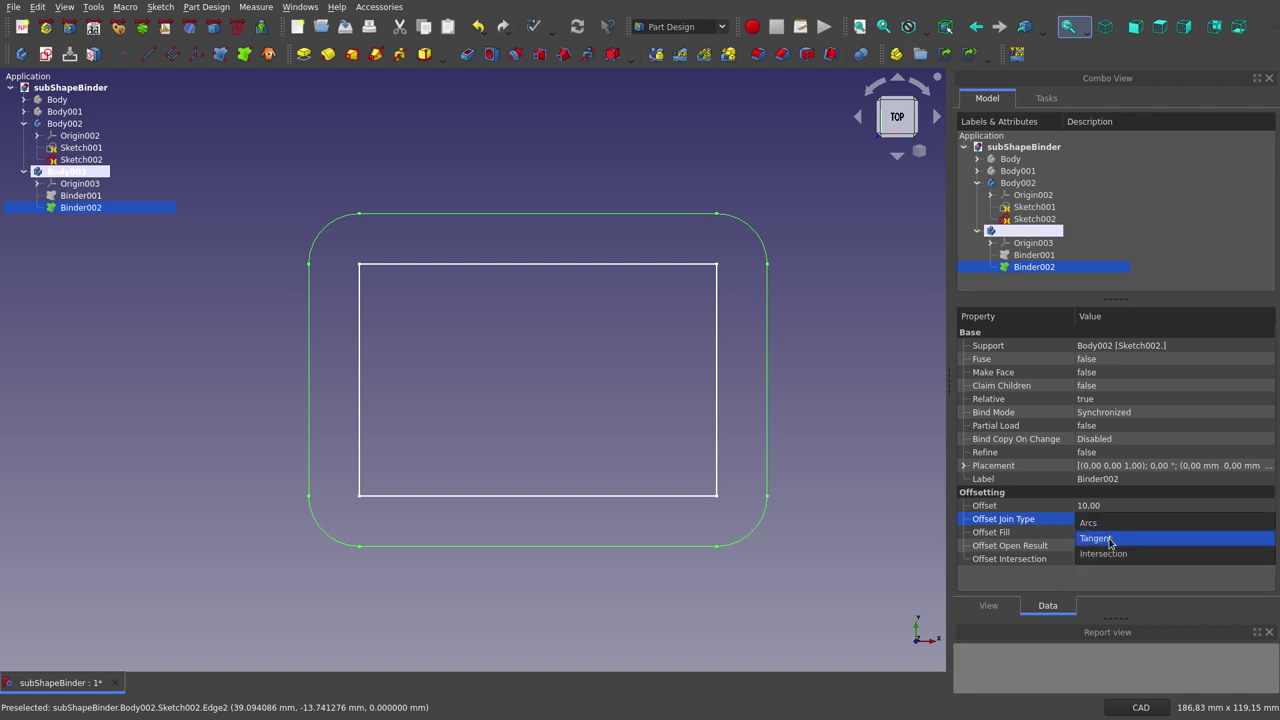
pyautogui.click(1109, 540)
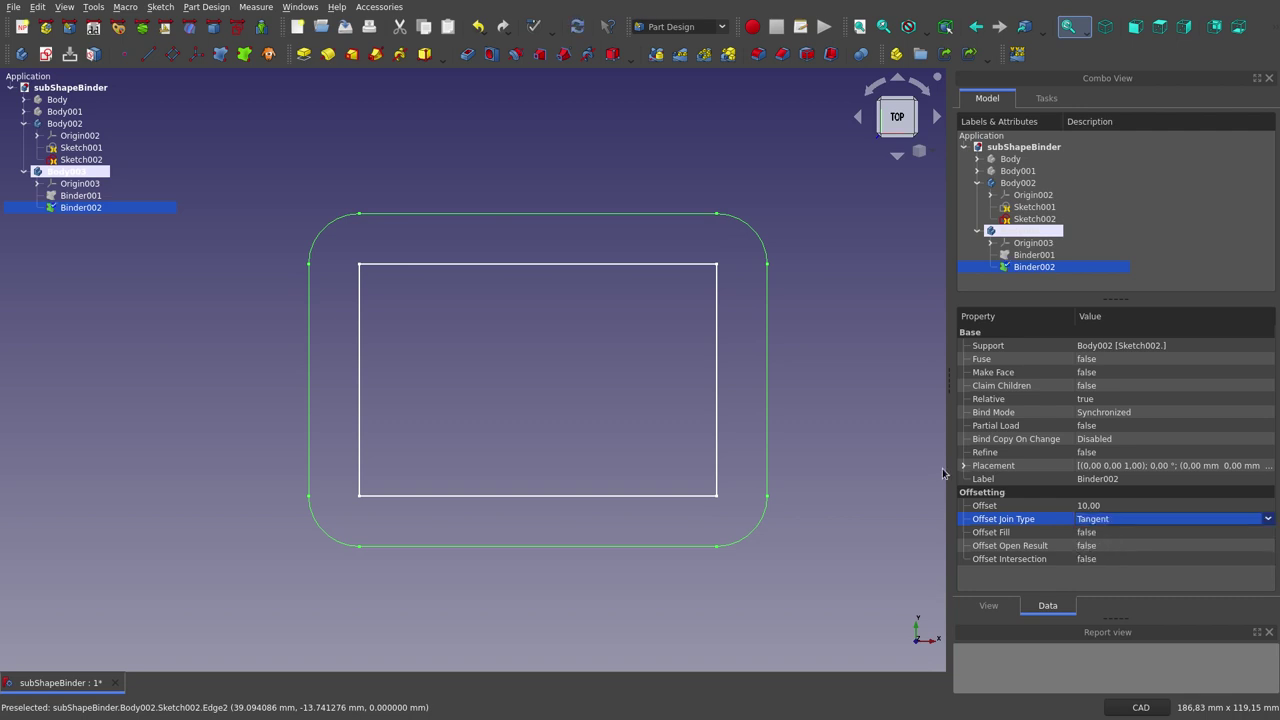
pyautogui.click(838, 393)
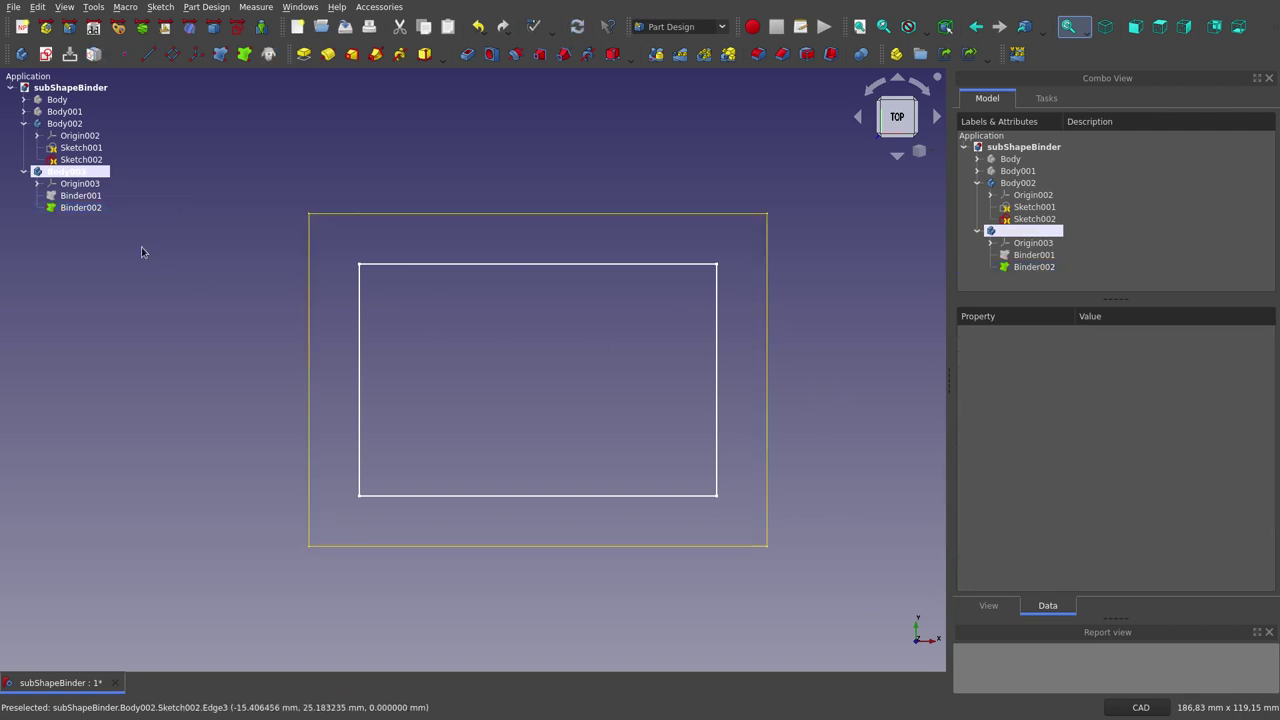
pyautogui.click(88, 209)
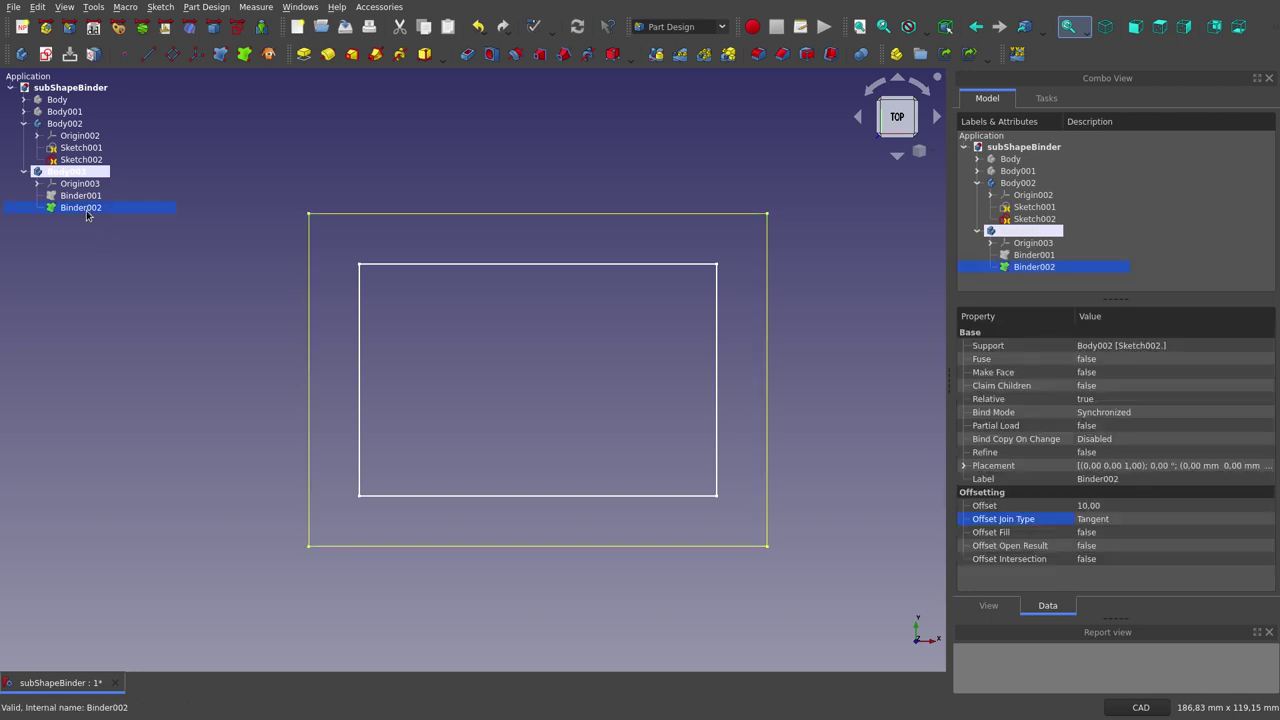
# Step: Change Binder002's Offset Join Type to Intersection for sharp square corners
pyautogui.click(1104, 524)
pyautogui.click(1104, 524)
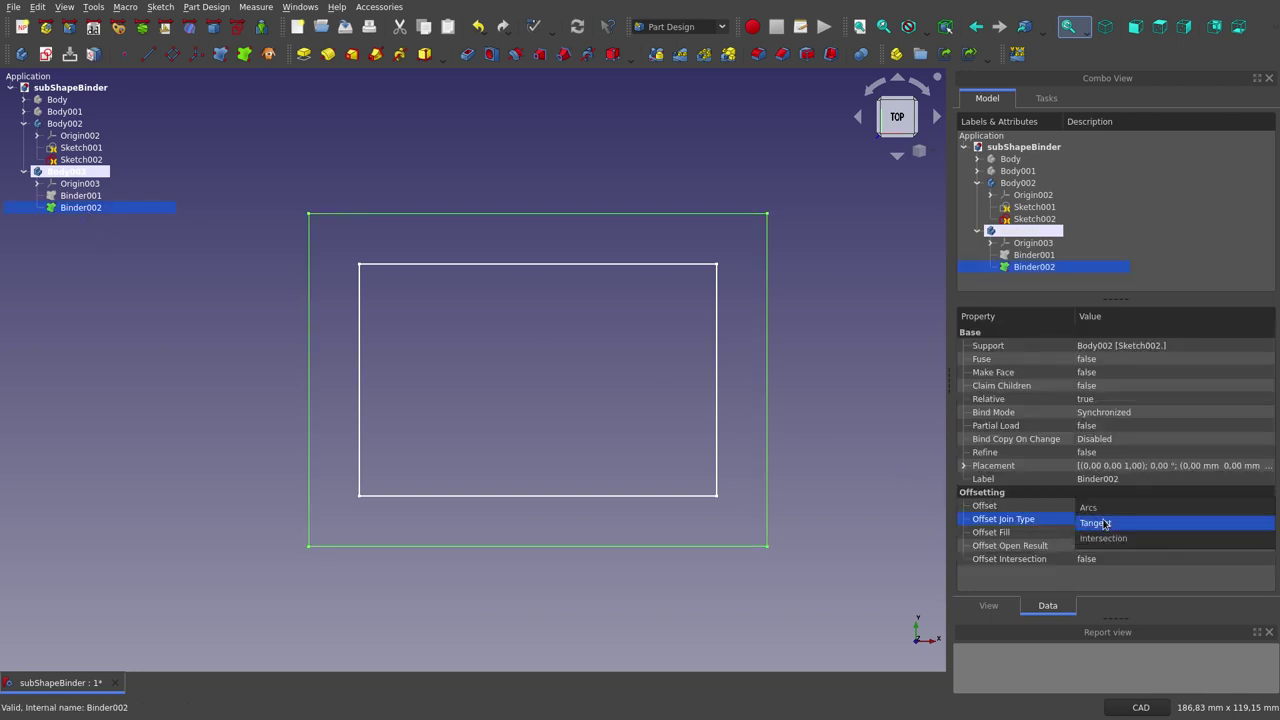
pyautogui.click(1112, 540)
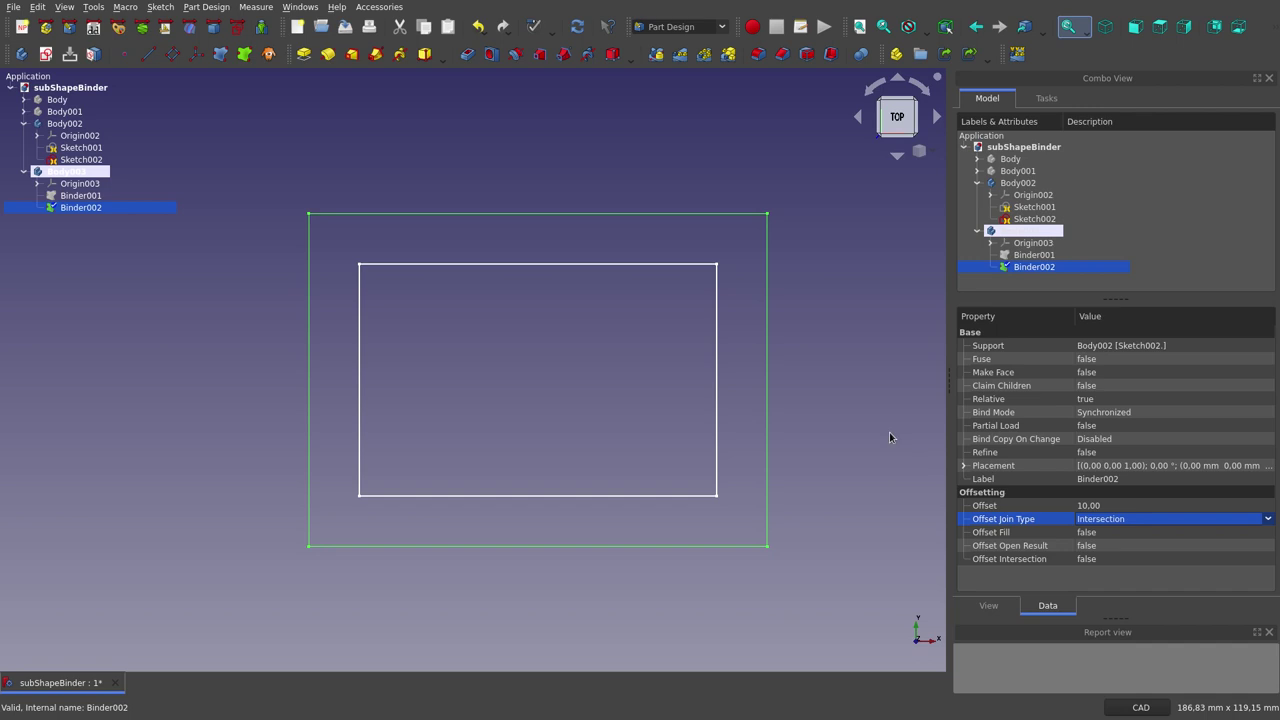
pyautogui.click(889, 432)
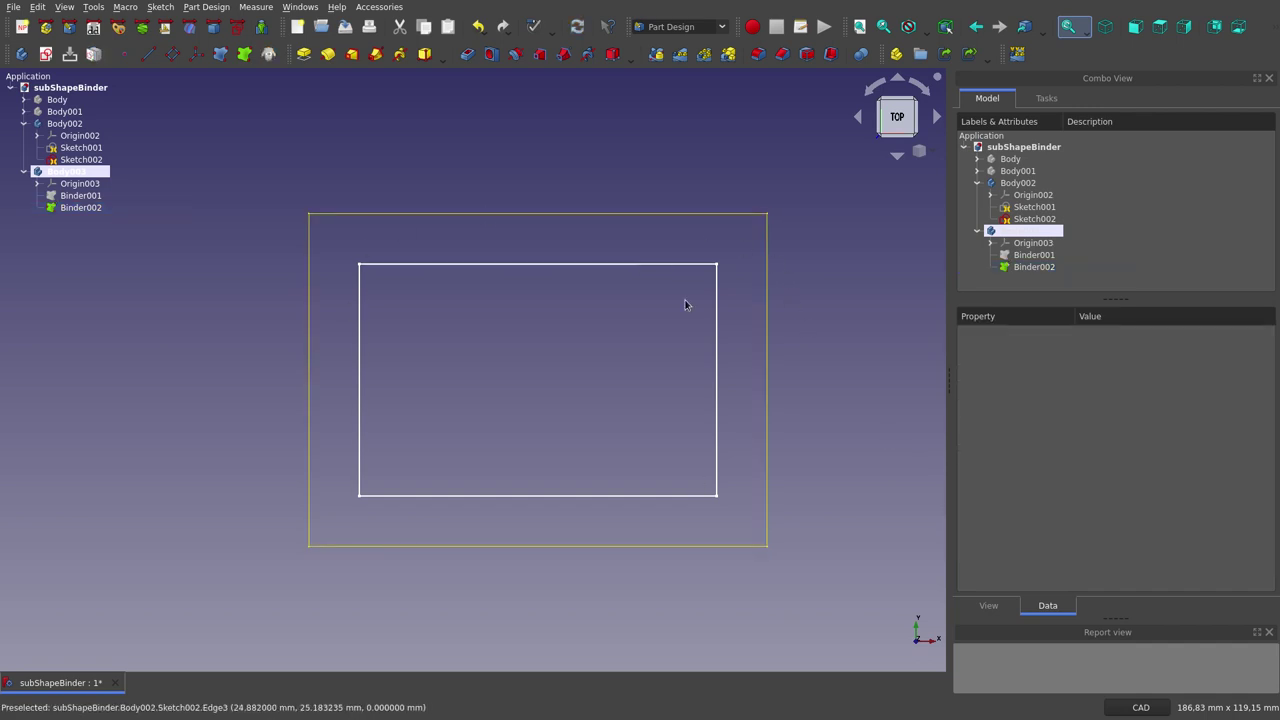
# Step: Select Binder002 to show its Offset 10.00 and Intersection join type properties
pyautogui.click(72, 208)
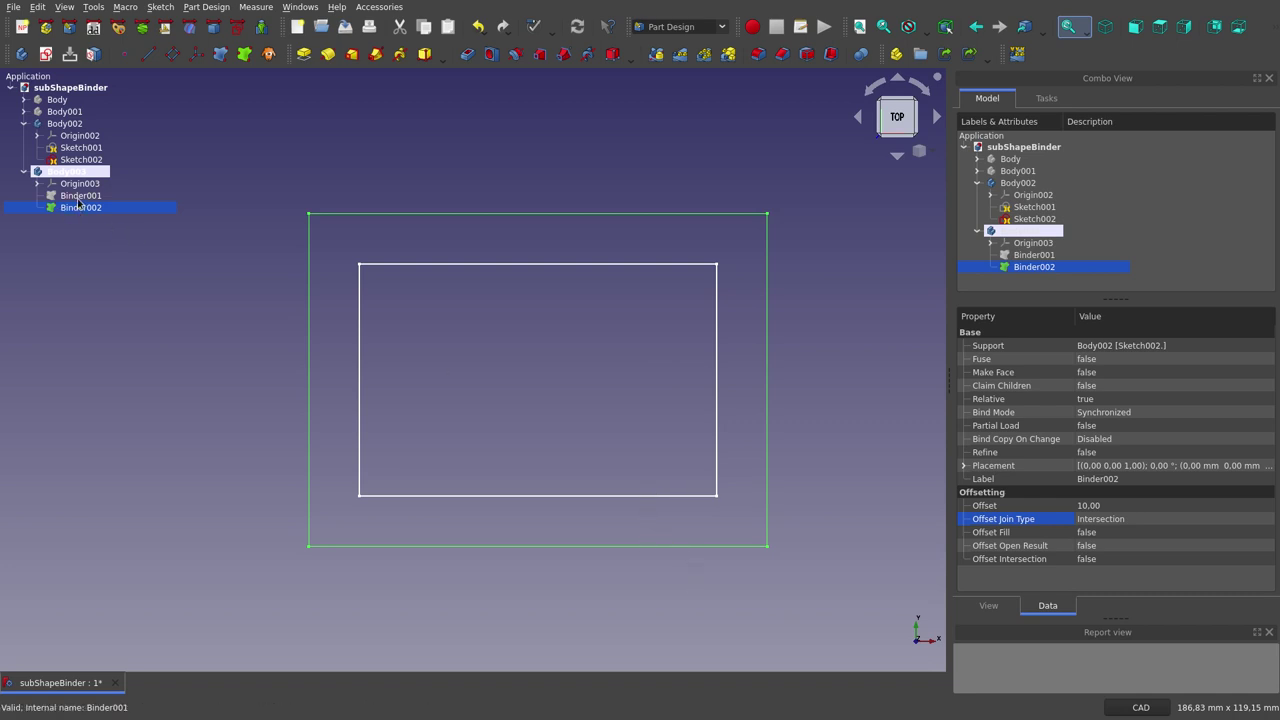
# Step: Change Binder002's Offset Join Type from Intersection to Arcs for rounded 10 mm corners
pyautogui.click(1139, 505)
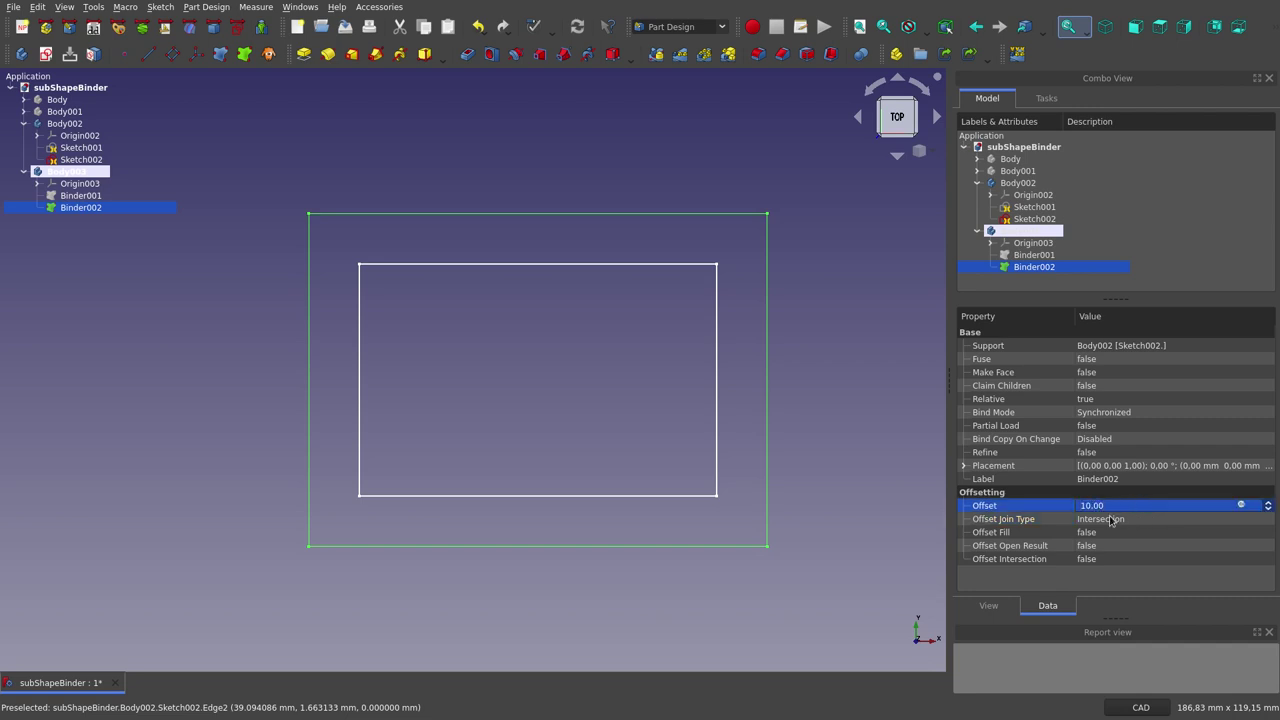
pyautogui.click(1120, 520)
pyautogui.click(1120, 520)
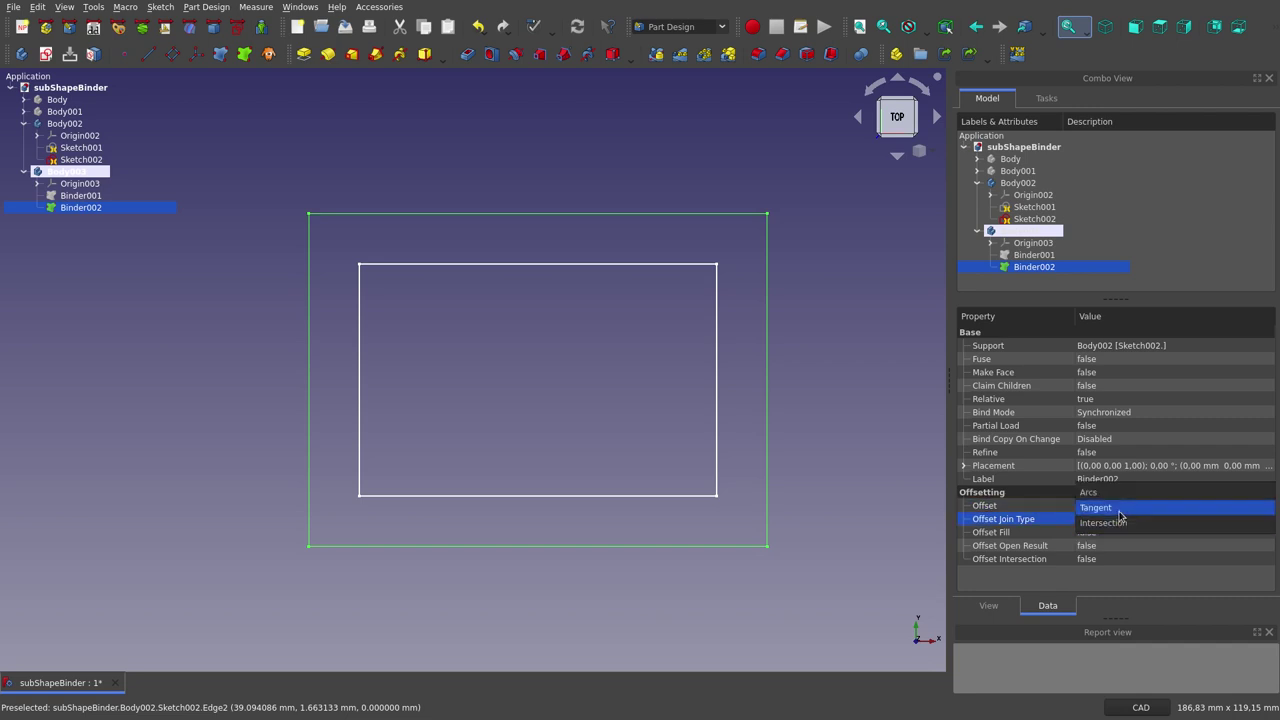
pyautogui.click(1113, 503)
pyautogui.click(832, 484)
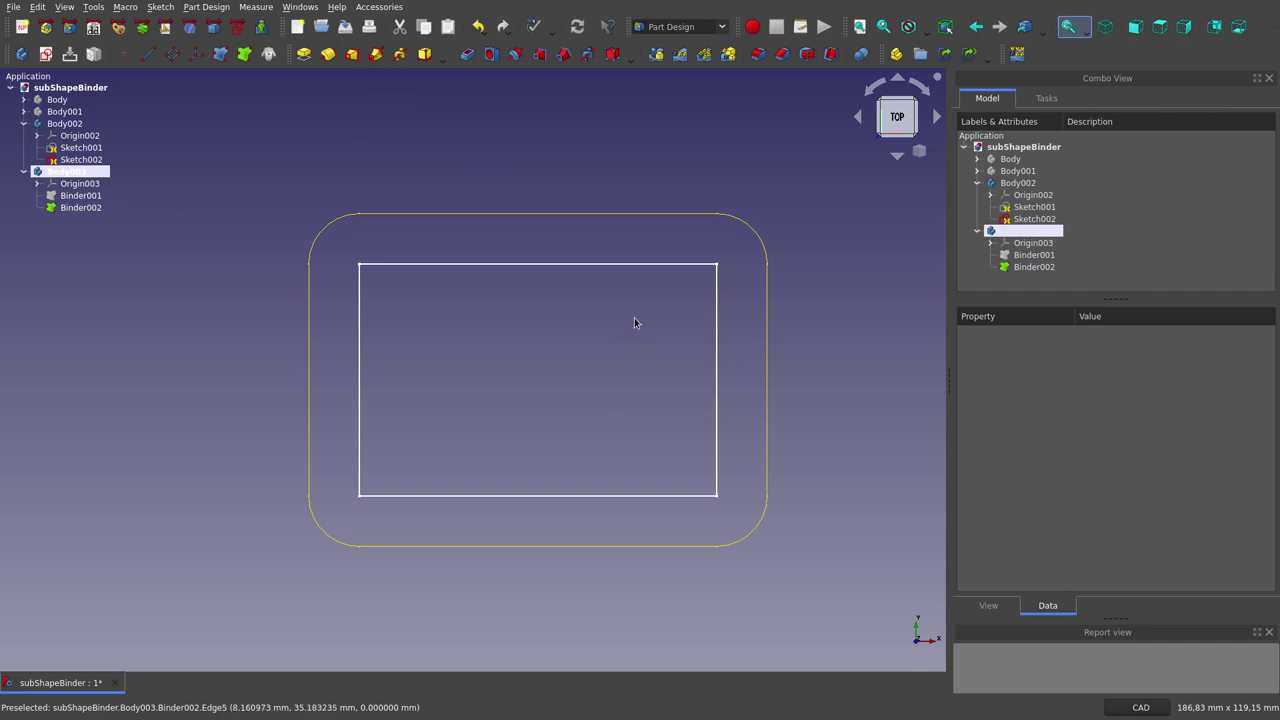
pyautogui.scroll(1, 622, 176)
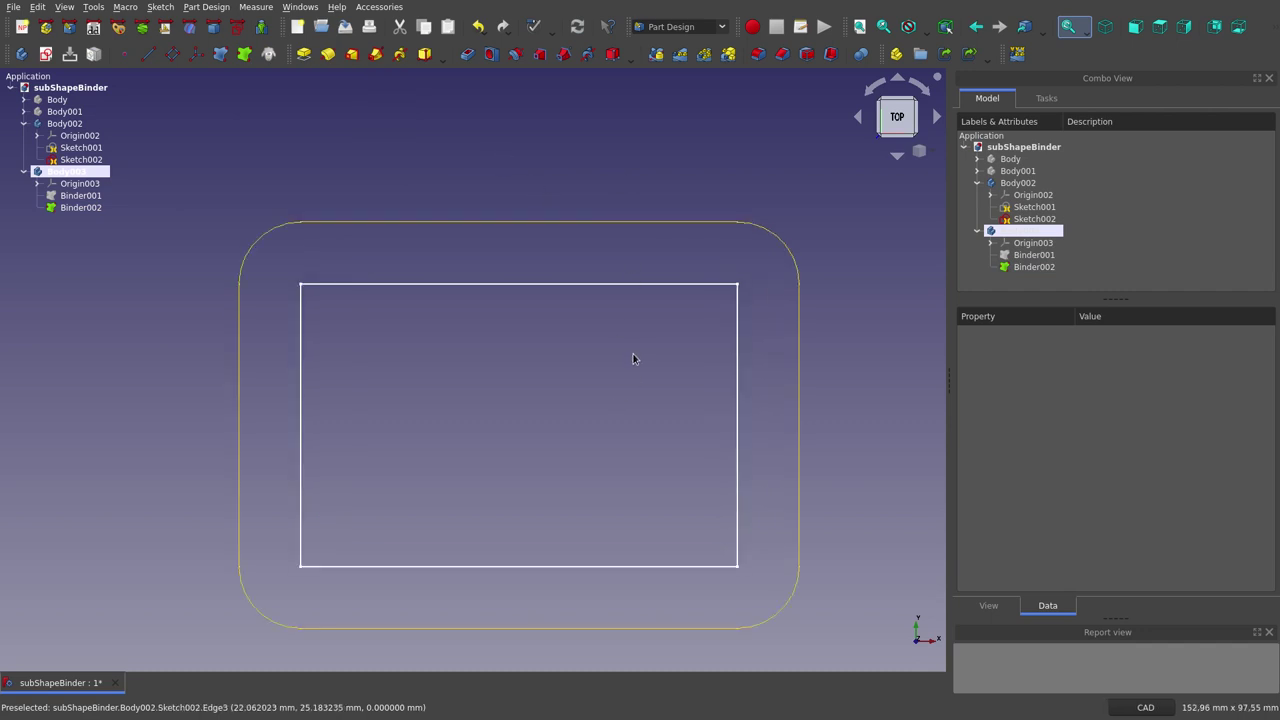
pyautogui.scroll(-1, 631, 357)
pyautogui.scroll(1, 777, 505)
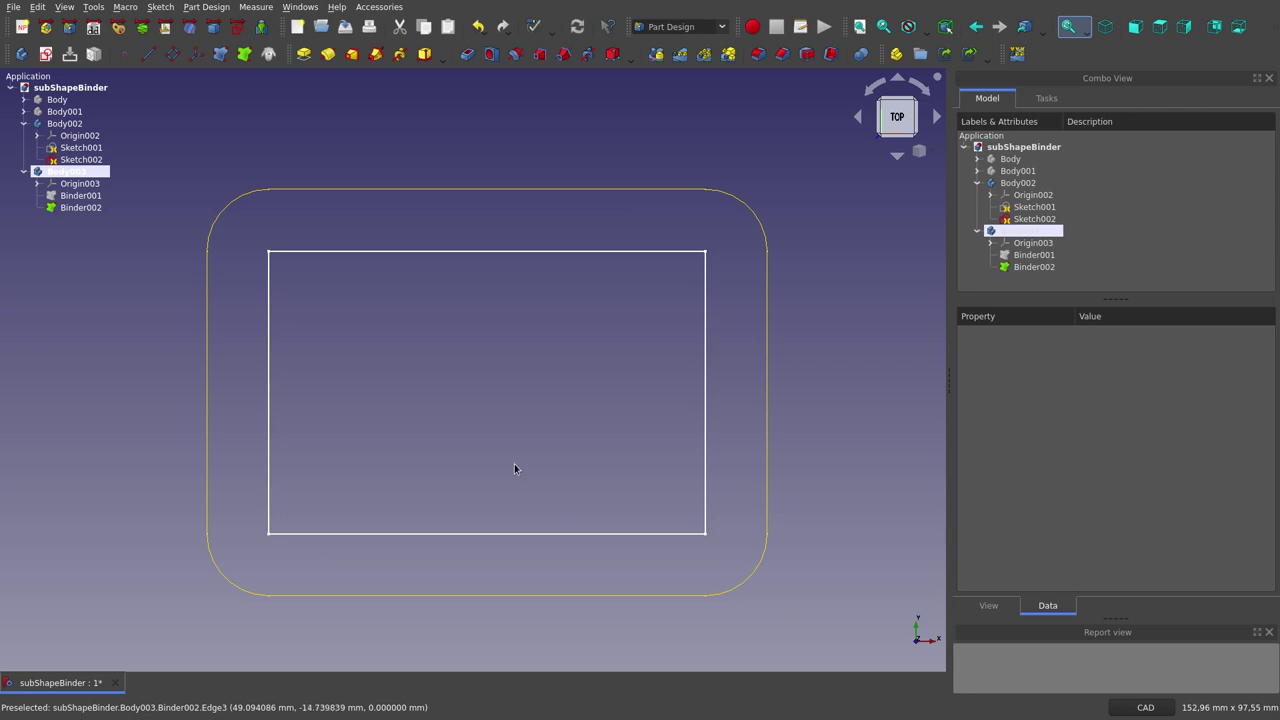